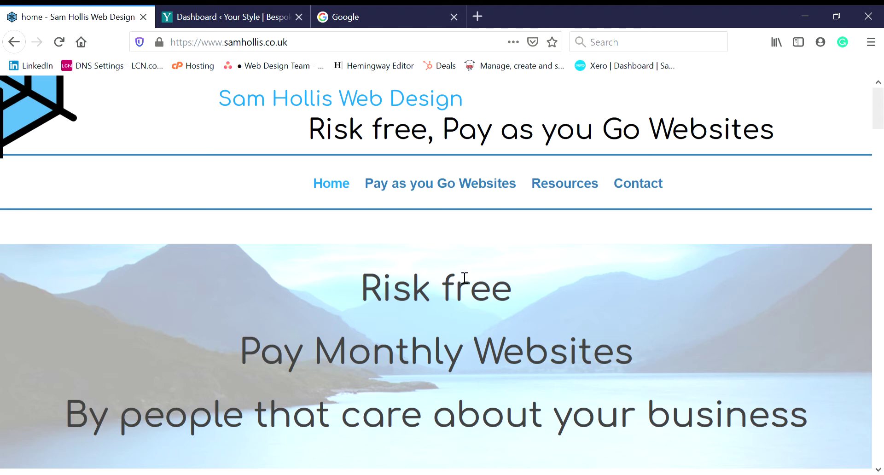
- Search Google for "google analytics" and open the Google Analytics site from the results
left_click(358, 15)
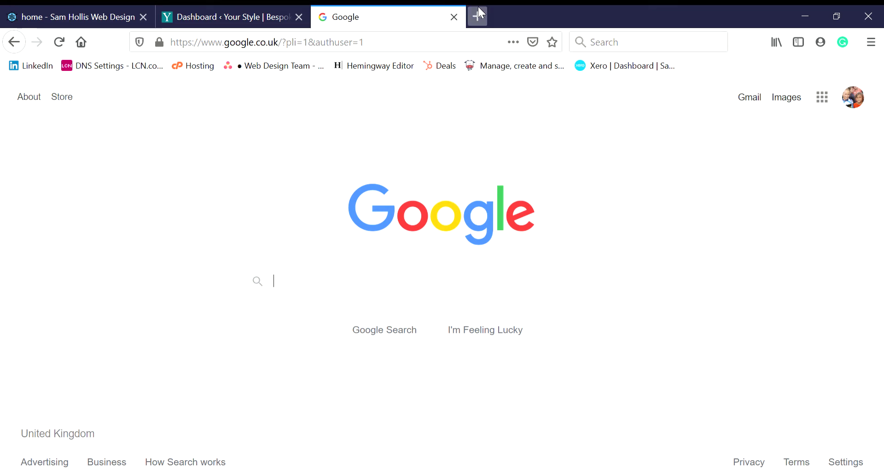
left_click(360, 289)
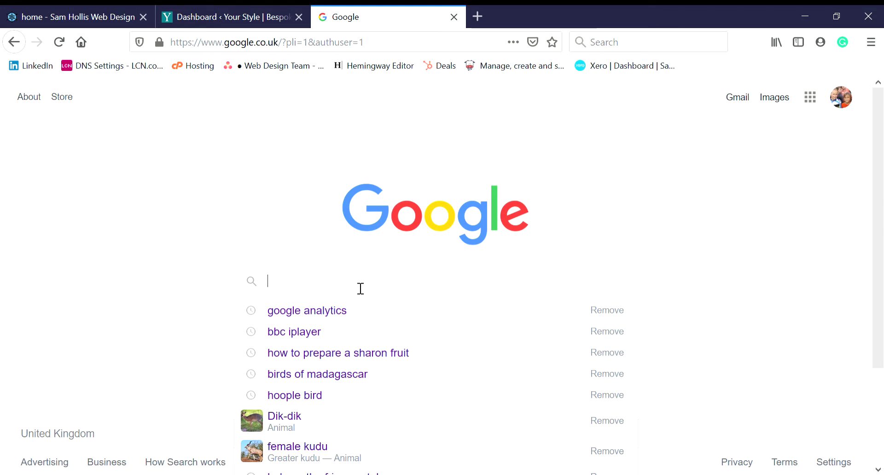
type("googlr")
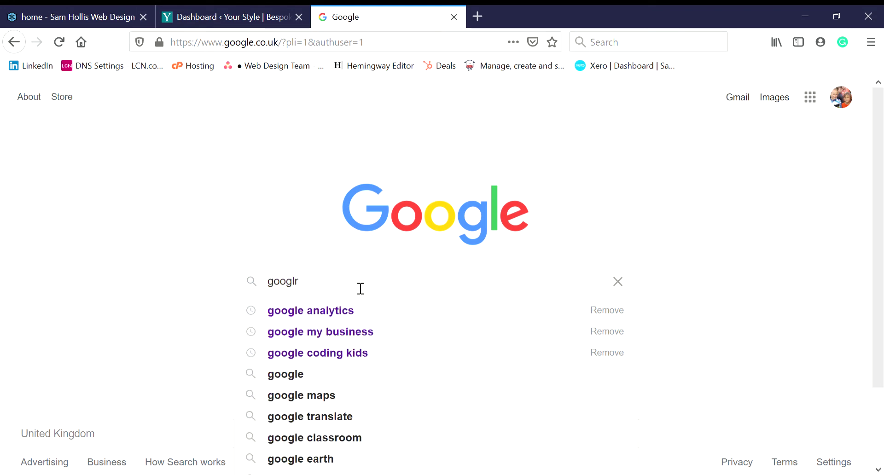
key("BackSpace")
left_click(338, 319)
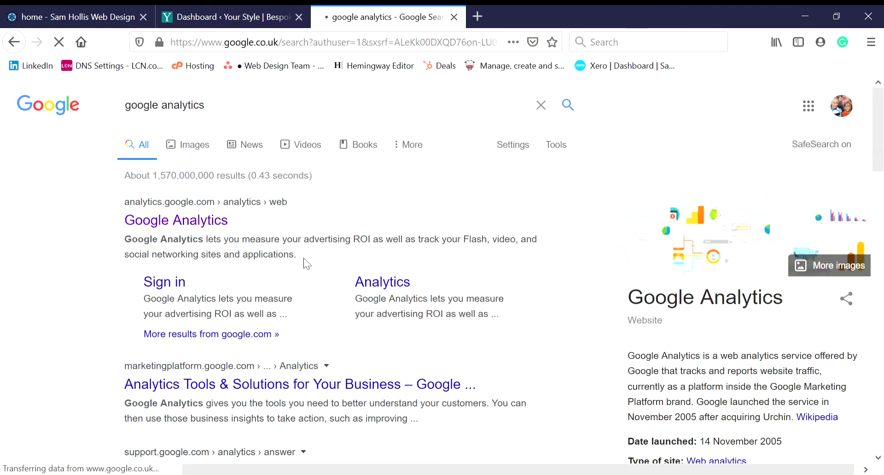
left_click(205, 220)
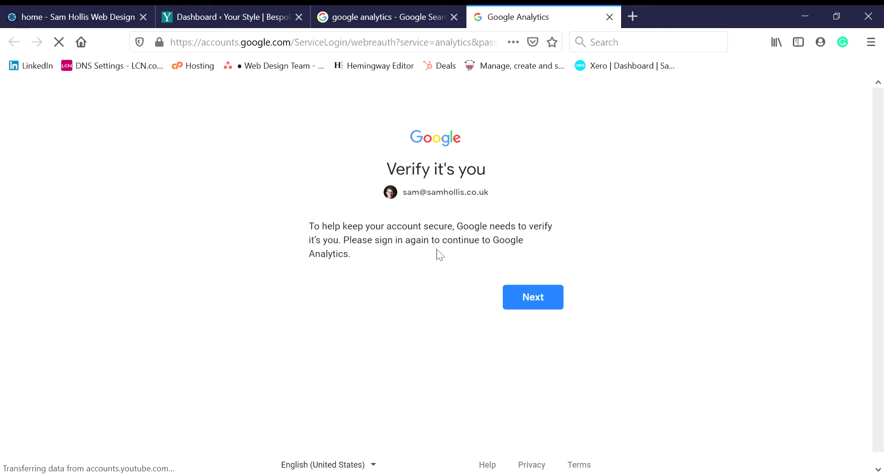
- Switch the Google sign-in to the presenter's Gmail account instead of the preselected business account
left_click(512, 302)
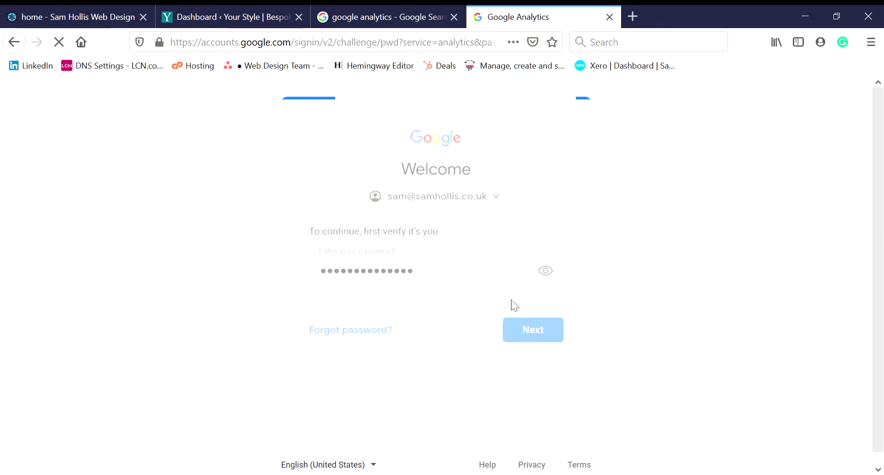
left_click(468, 193)
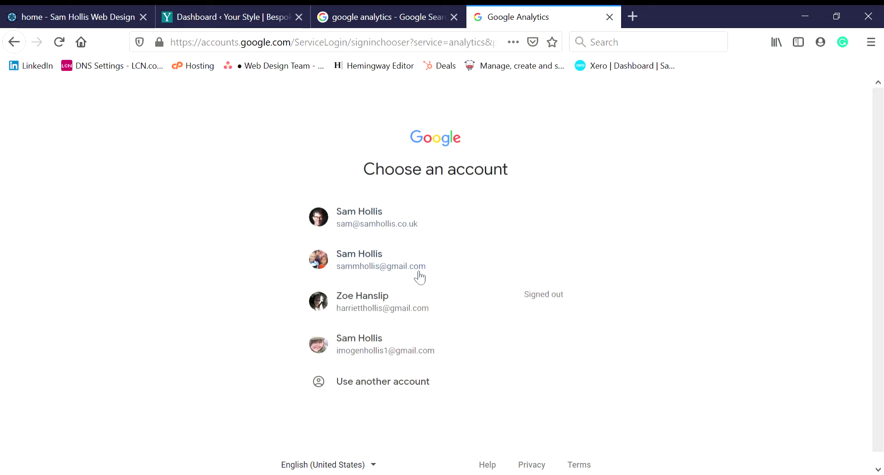
left_click(414, 269)
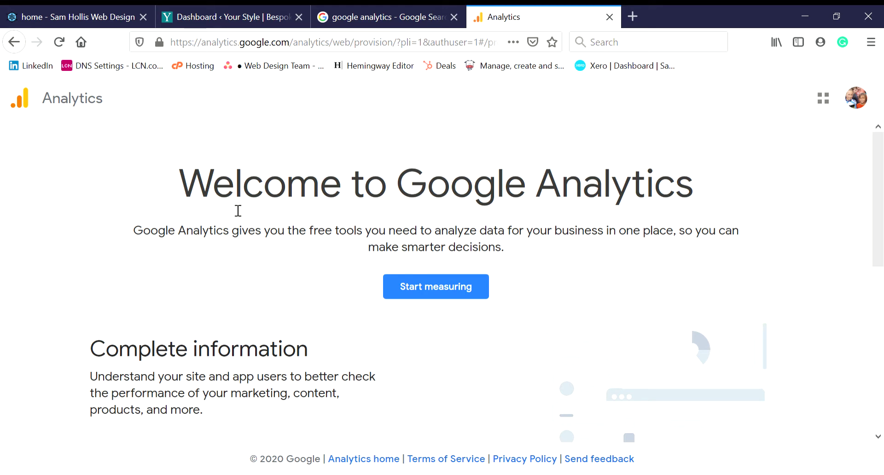
- Start a new Analytics account named "Sam Test" and complete the account setup with the recommended data sharing options
left_click(443, 285)
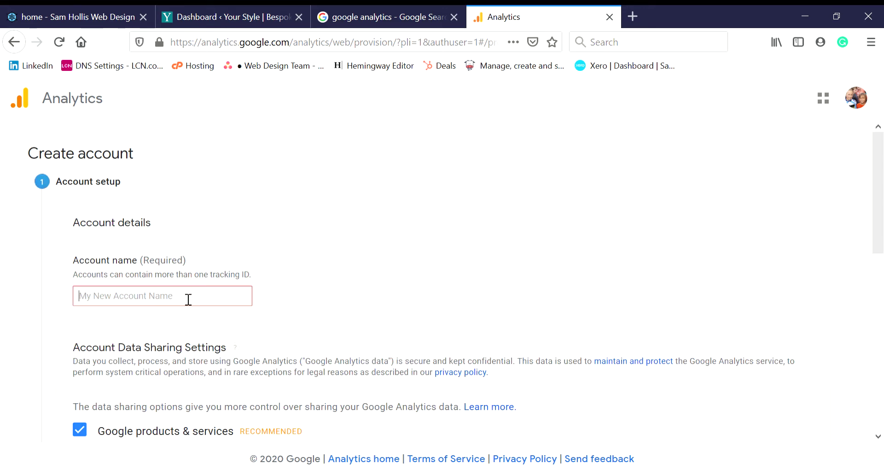
left_click(216, 16)
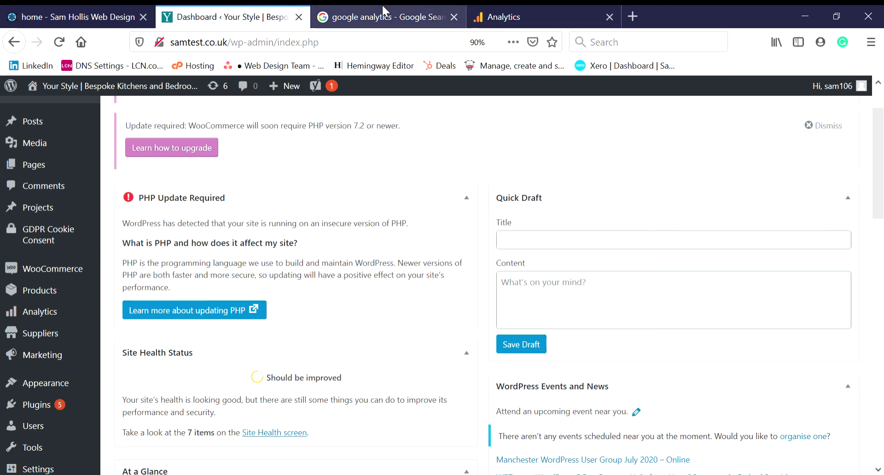
left_click(544, 9)
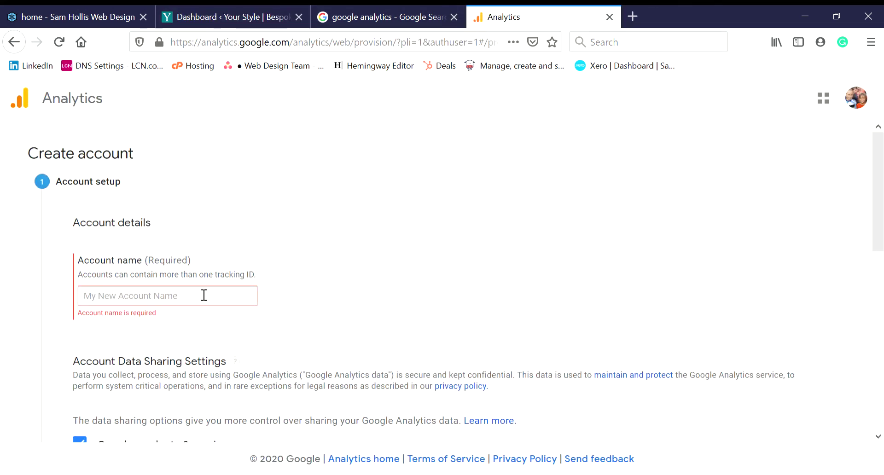
type("Sam ")
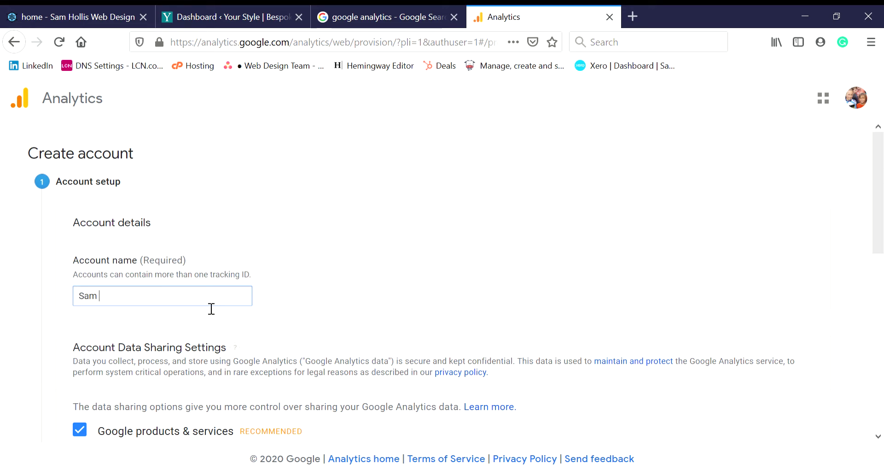
type("Test")
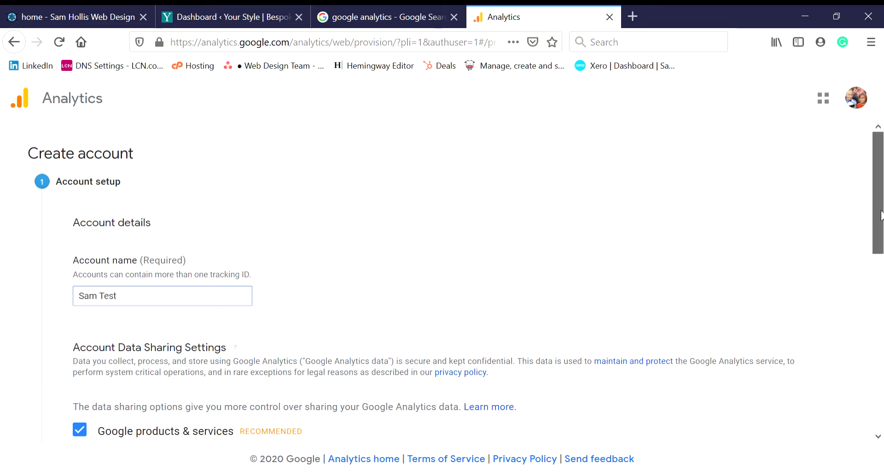
left_click_drag(881, 214, 880, 374)
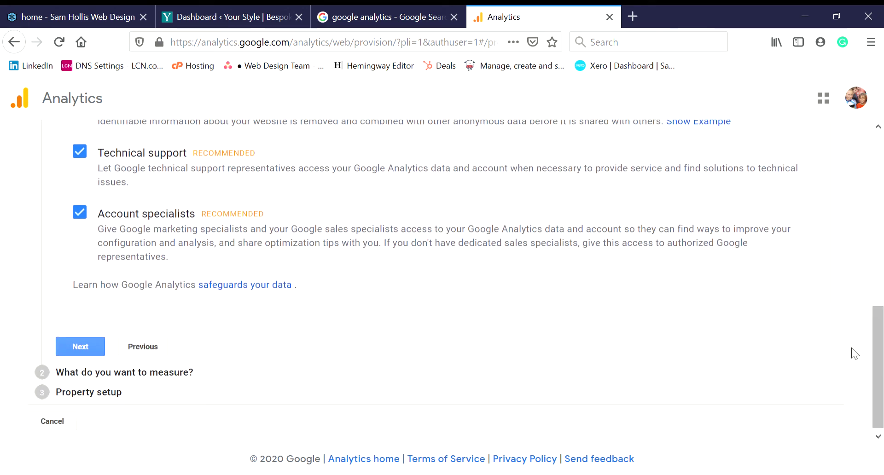
left_click(80, 346)
- Review the measurement options, keep Web as the choice and continue to the property setup
scroll(405, 256, "up", 3)
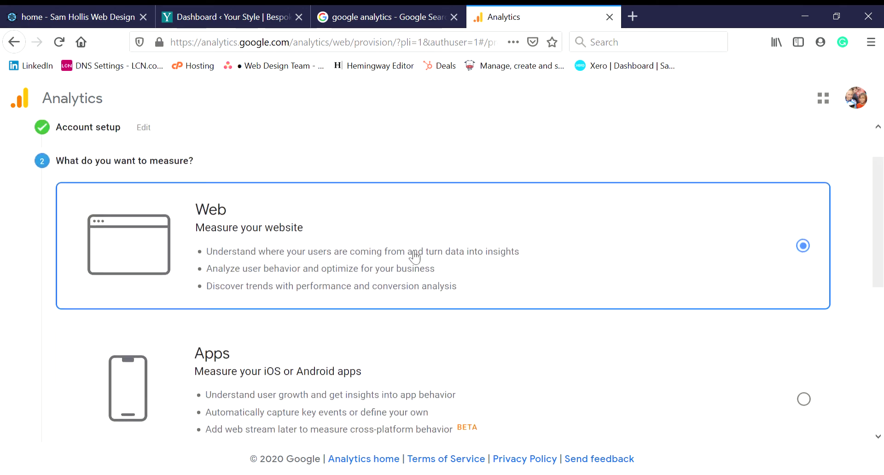
scroll(272, 293, "down", 5)
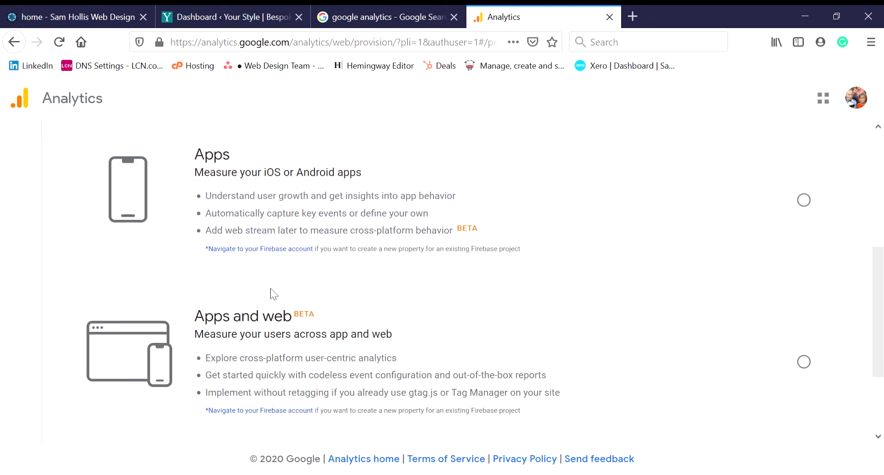
scroll(309, 359, "up", 4)
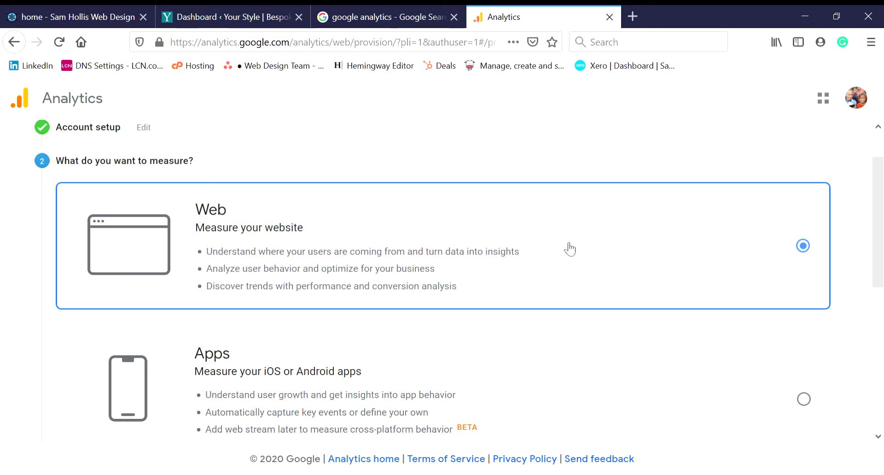
scroll(570, 249, "down", 6)
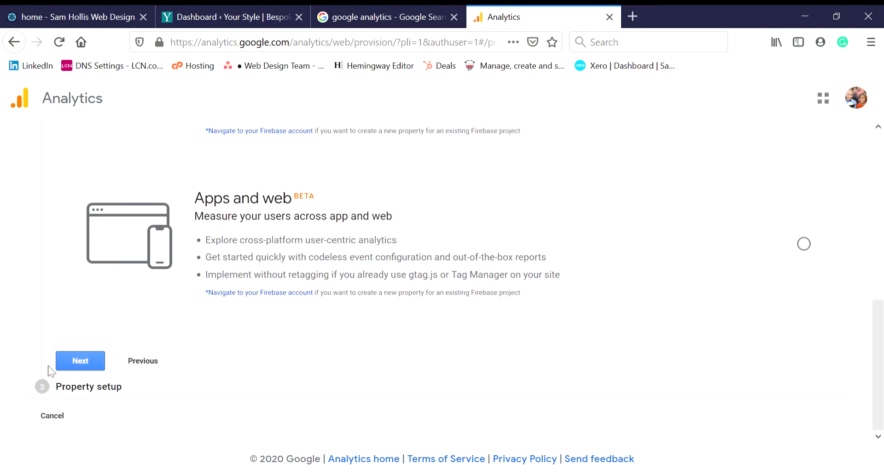
left_click(80, 362)
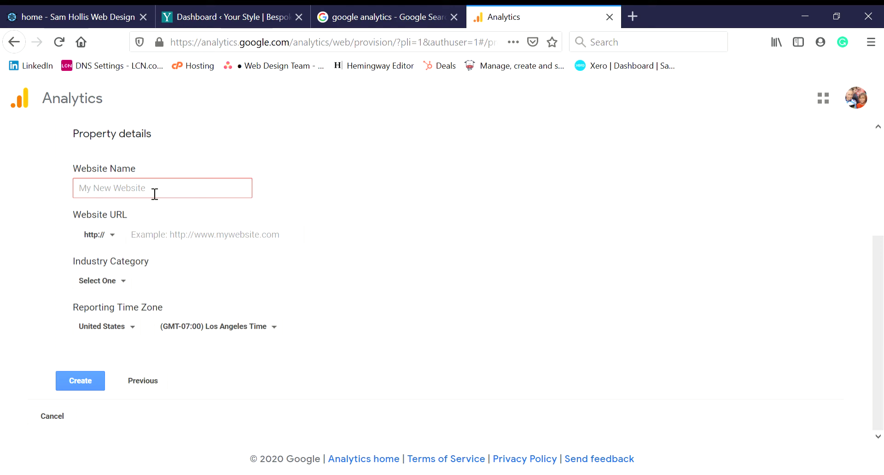
type("Sam Test")
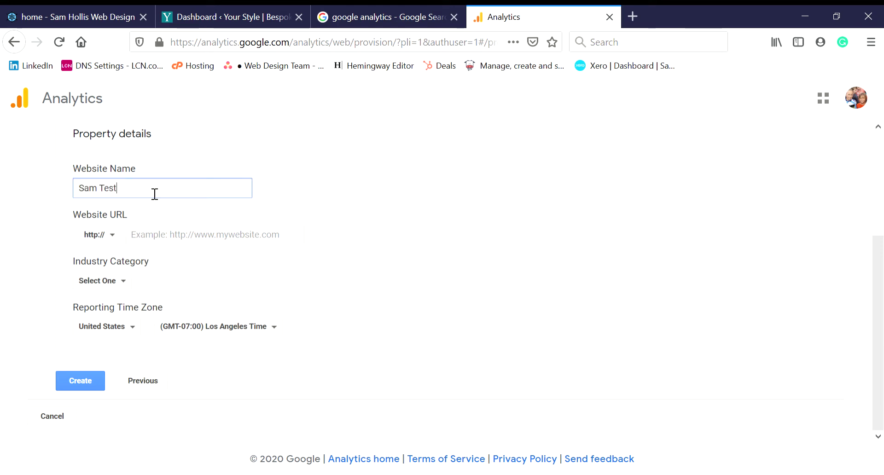
left_click(108, 236)
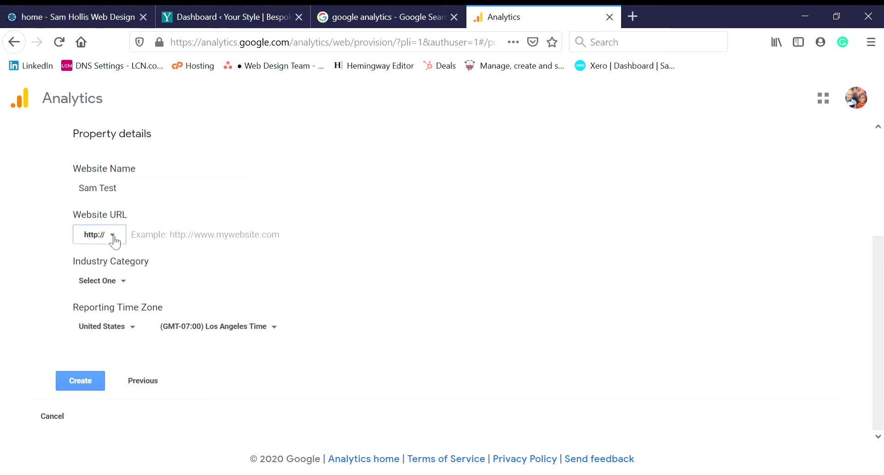
left_click(132, 279)
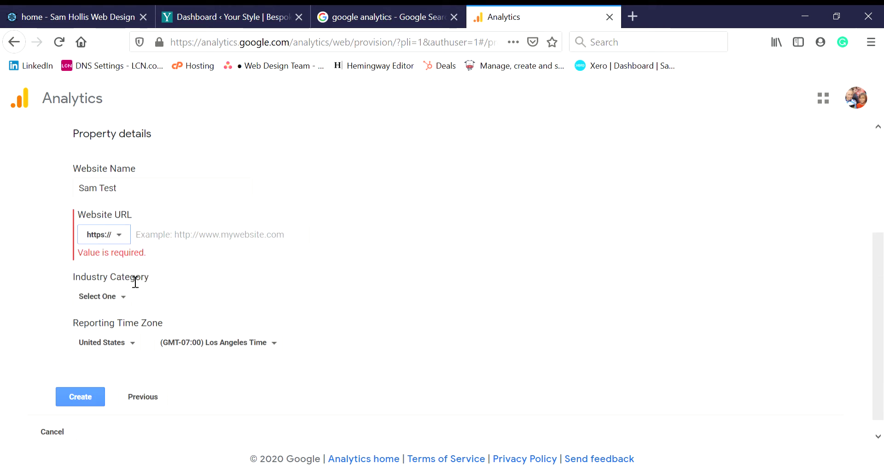
left_click(203, 15)
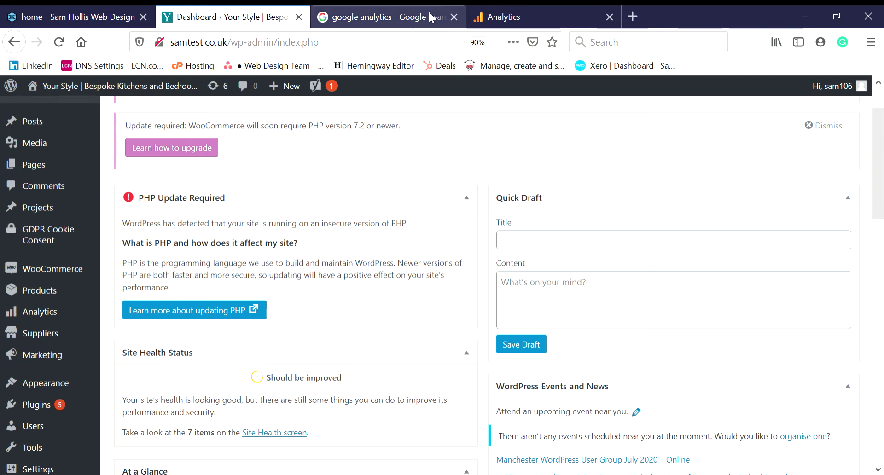
left_click(472, 14)
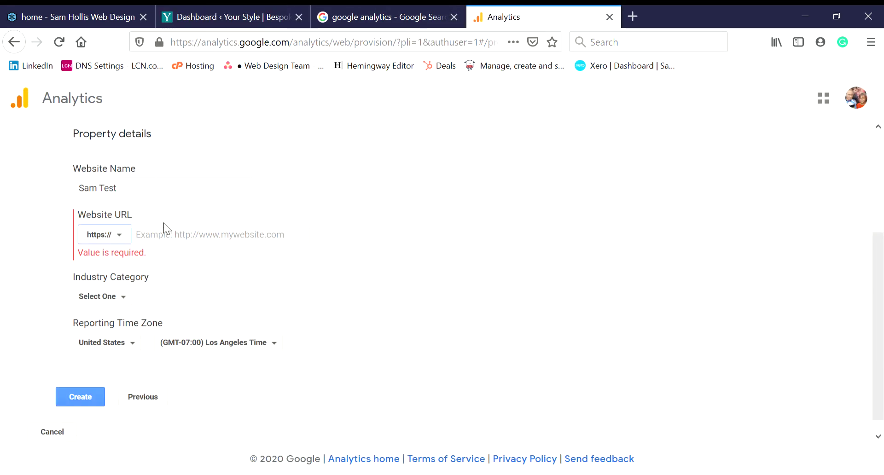
left_click(118, 236)
left_click(122, 258)
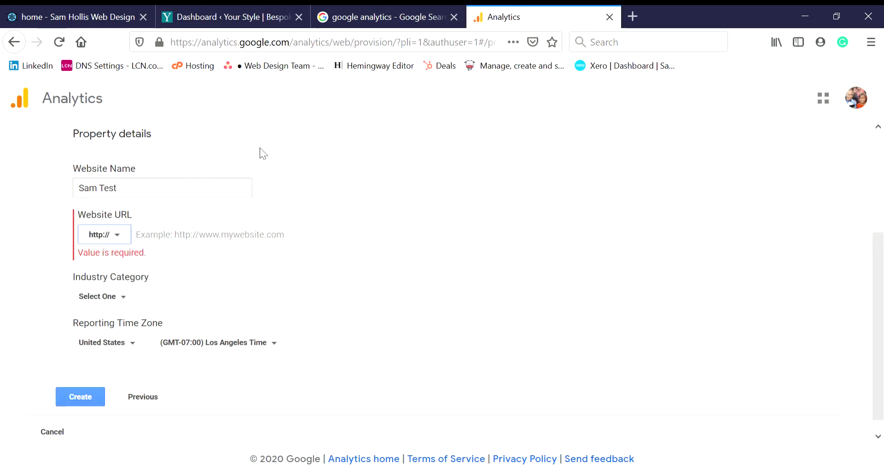
left_click(235, 14)
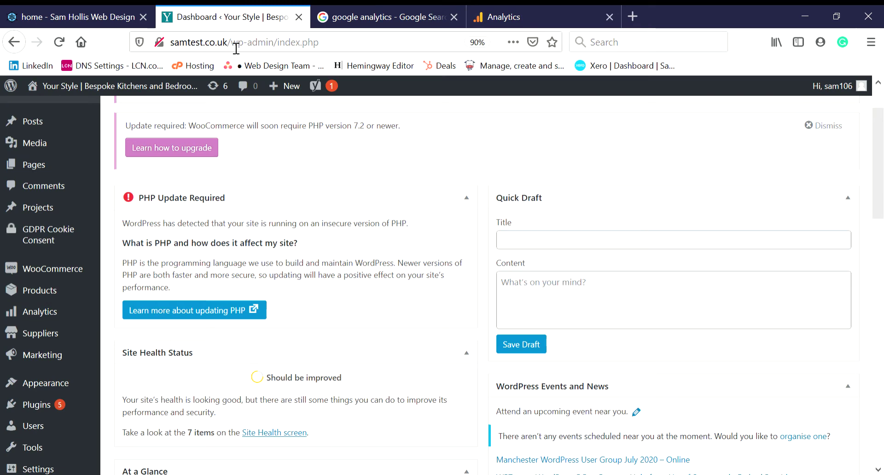
double_click(178, 54)
key("ctrl+c")
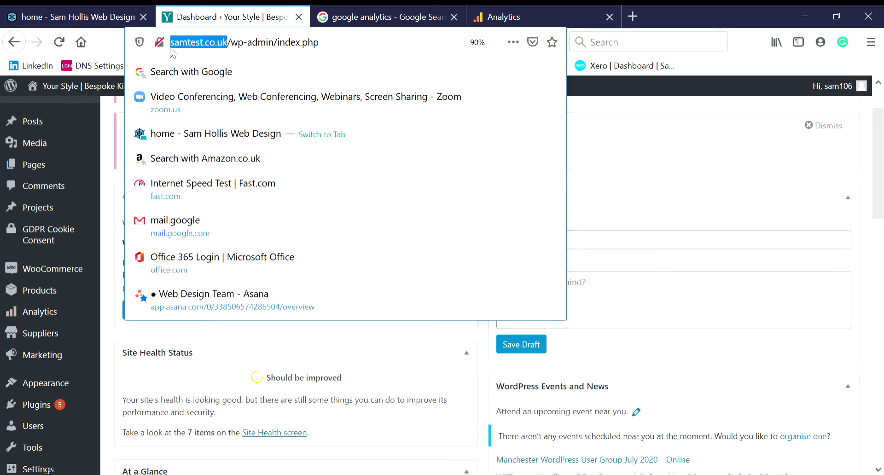
left_click(525, 11)
left_click(183, 240)
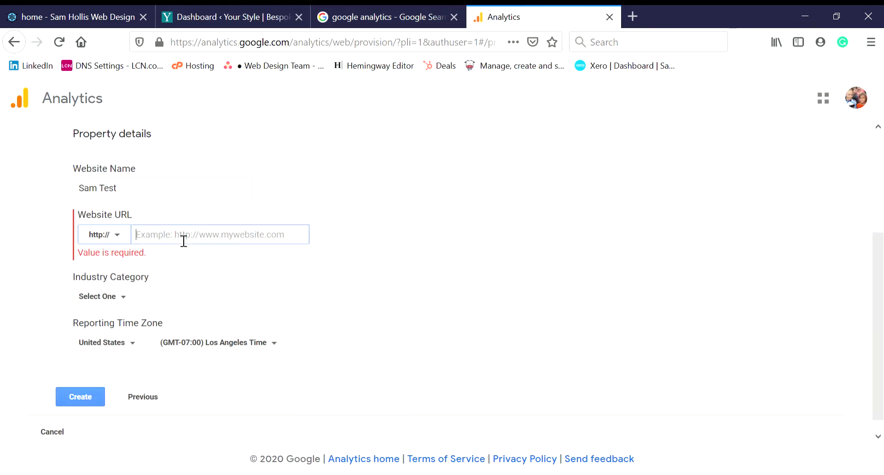
key("ctrl+v")
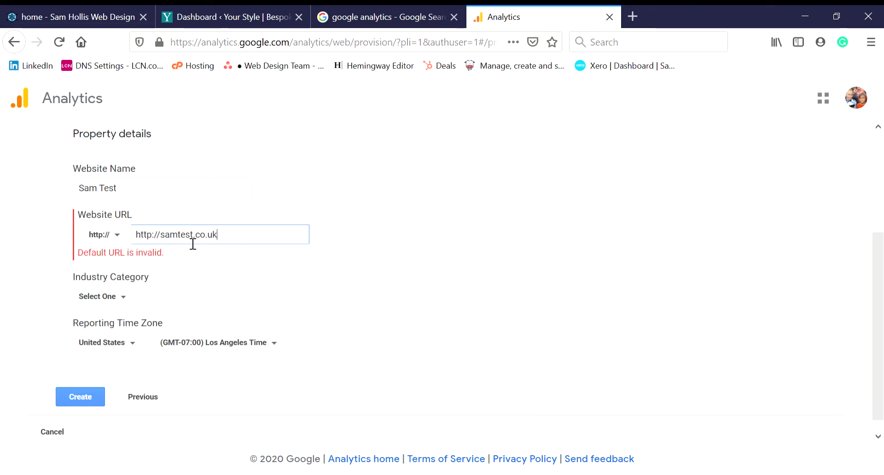
left_click_drag(166, 239, 143, 240)
key("BackSpace")
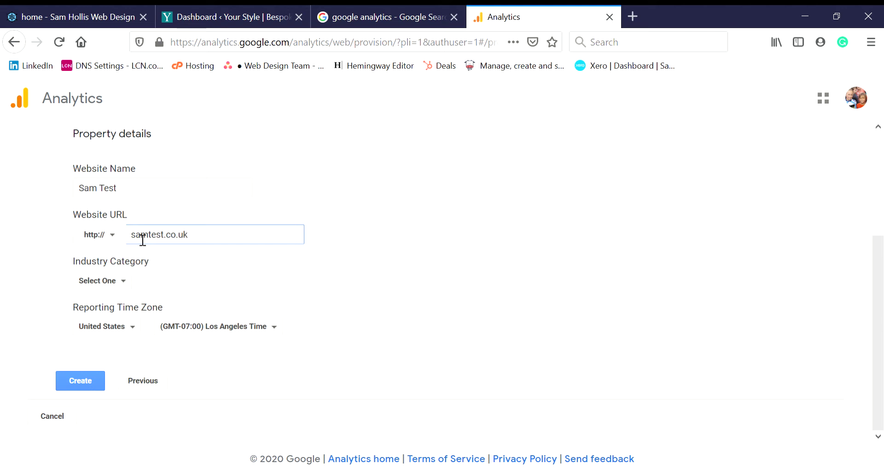
- Set the property's industry category to Beauty and Fitness
left_click(122, 282)
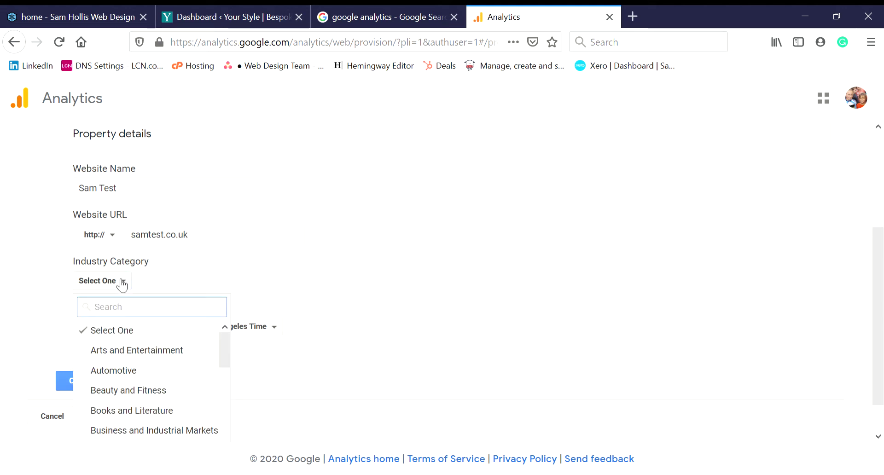
left_click(153, 391)
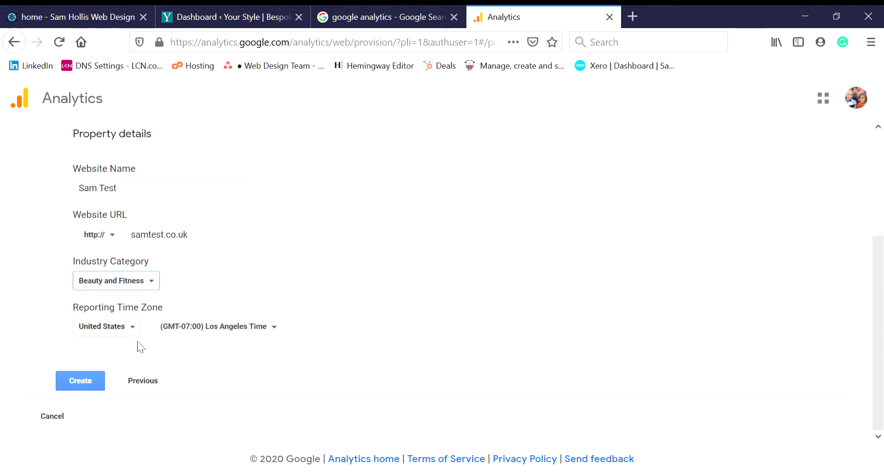
left_click(138, 280)
scroll(167, 373, "down", 3)
scroll(171, 350, "up", 3)
left_click(230, 267)
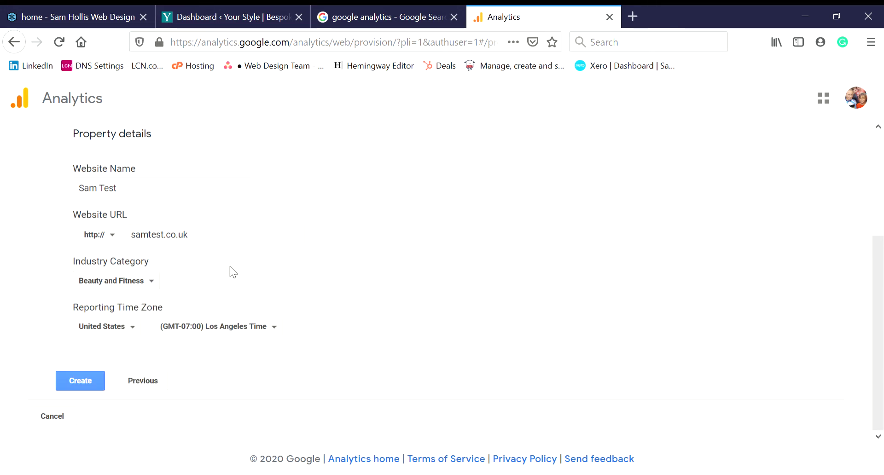
- Set the reporting time zone country to United Kingdom and create the property
left_click(135, 328)
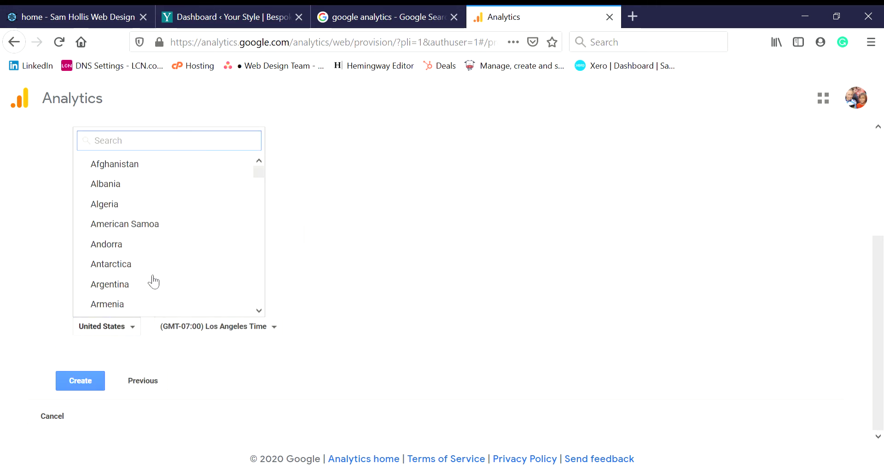
type("uni")
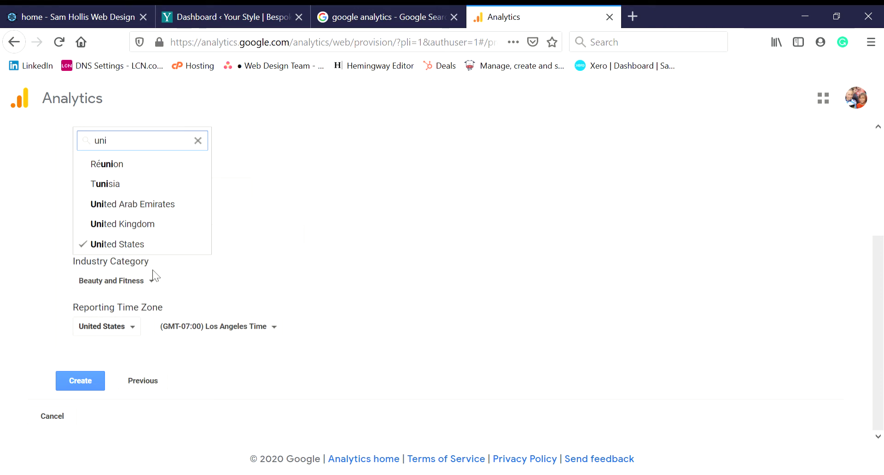
left_click(138, 224)
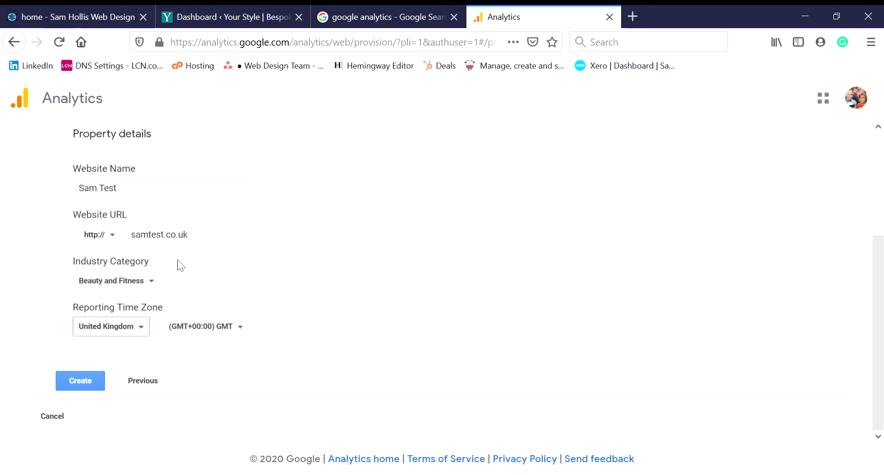
left_click(81, 381)
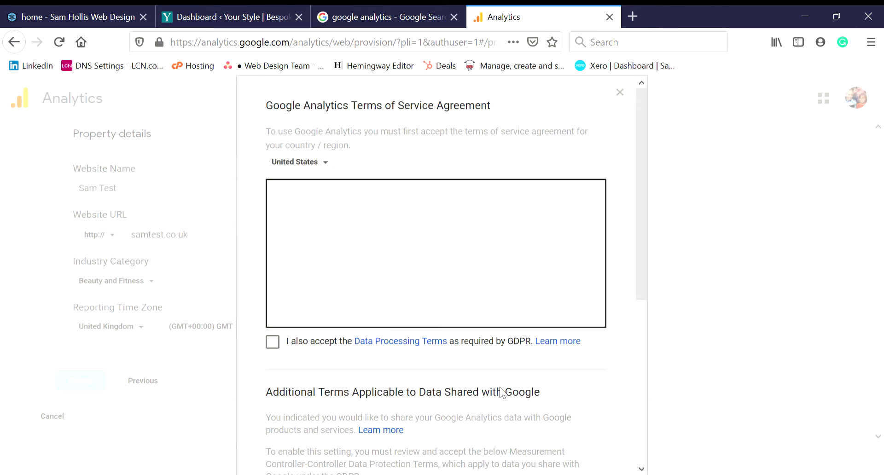
- Switch the Terms of Service country to United Kingdom and accept the Data Processing Terms required by GDPR
left_click(326, 164)
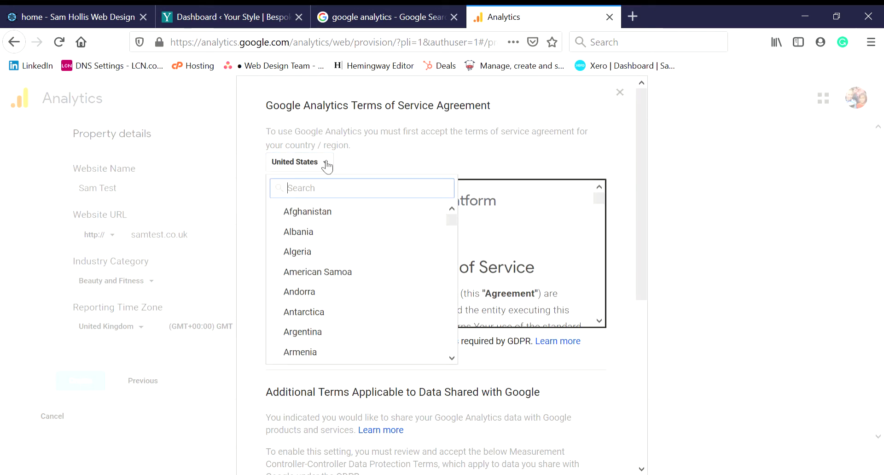
type("uni")
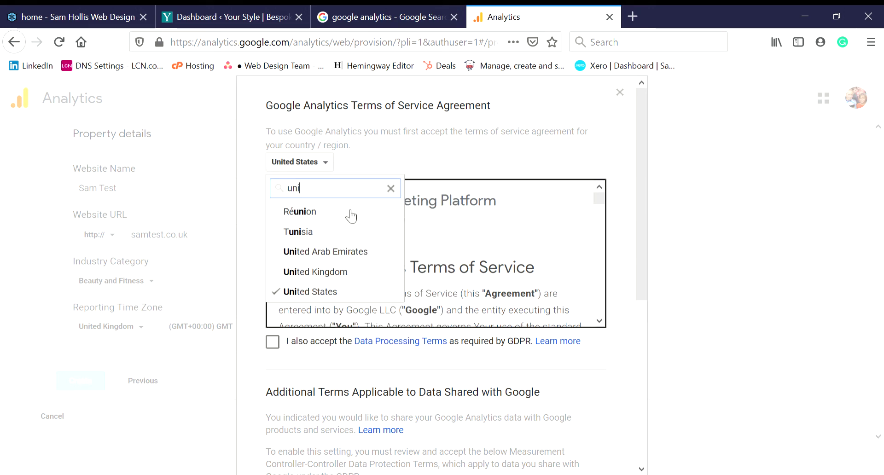
left_click(353, 272)
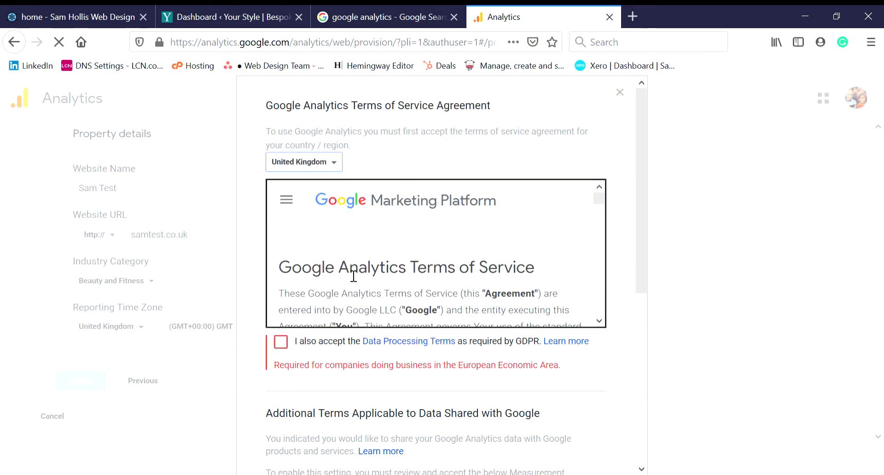
left_click(280, 341)
scroll(463, 334, "down", 2)
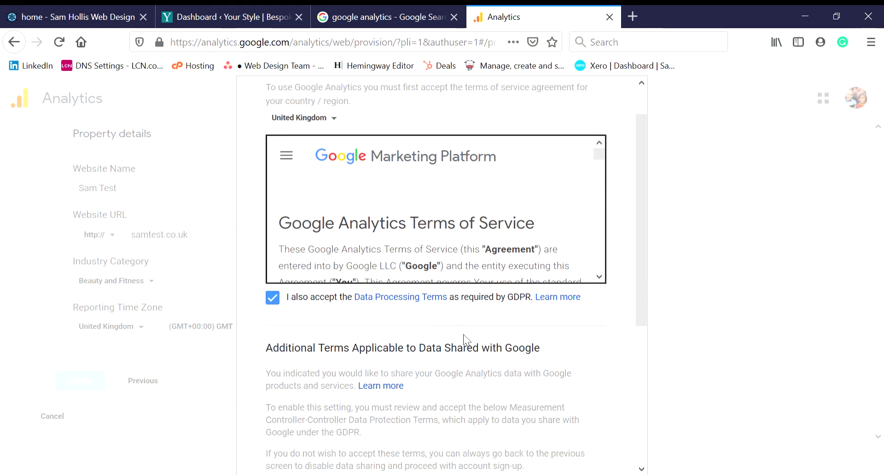
- Accept the Measurement Controller-Controller Data Protection Terms and the whole agreement, declining the mobile app offer
scroll(463, 335, "down", 10)
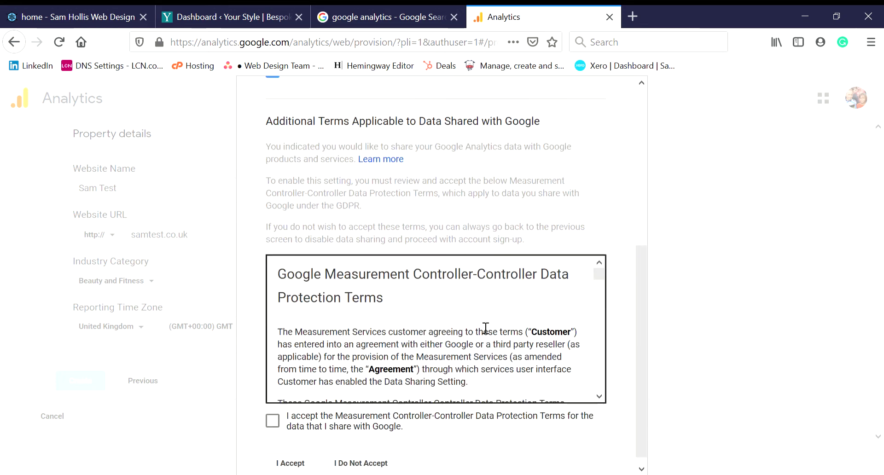
left_click(279, 415)
left_click(290, 455)
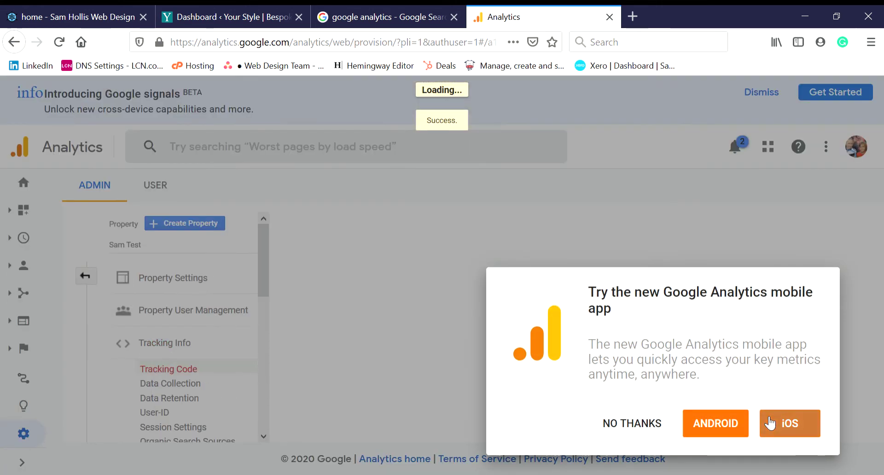
left_click(638, 429)
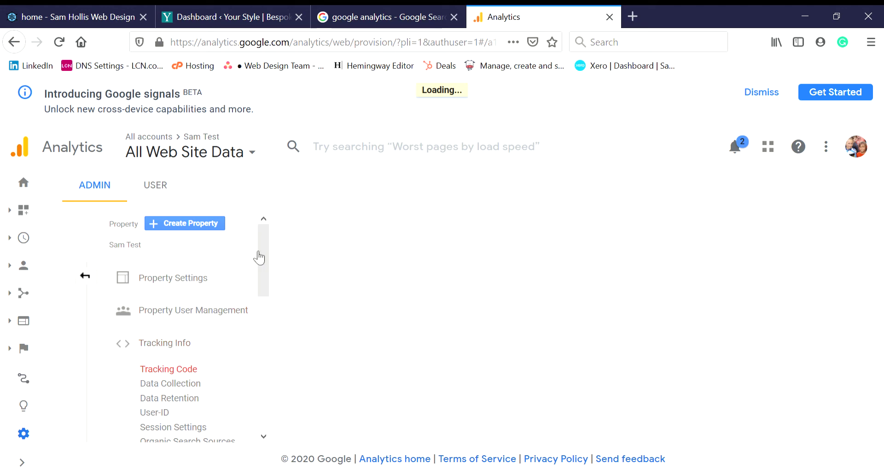
- Switch to the WordPress dashboard and open the page for adding new plugins
left_click(246, 11)
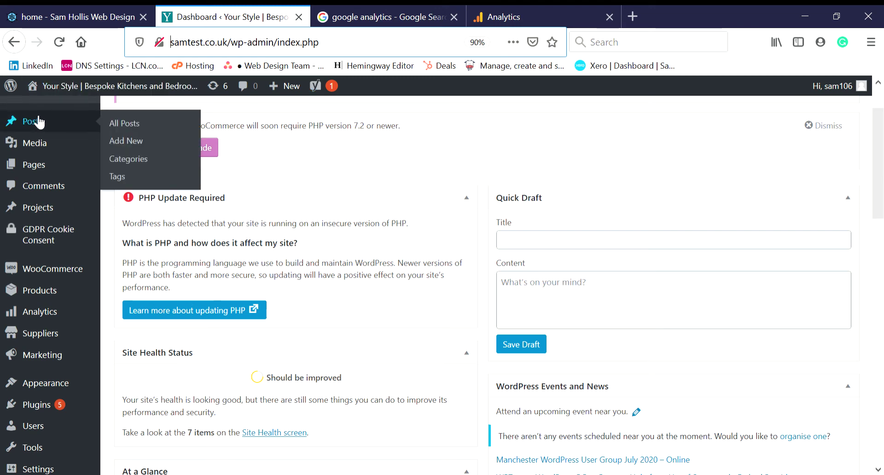
mouse_move(74, 123)
scroll(122, 249, "up", 2)
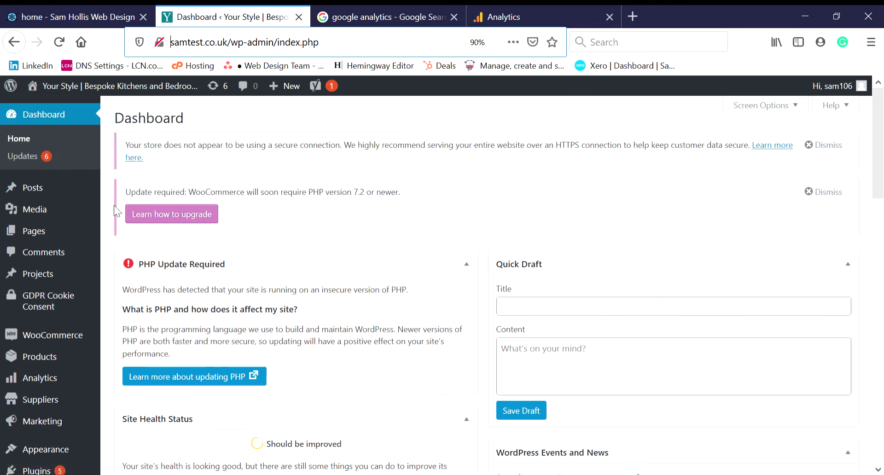
scroll(239, 179, "down", 3)
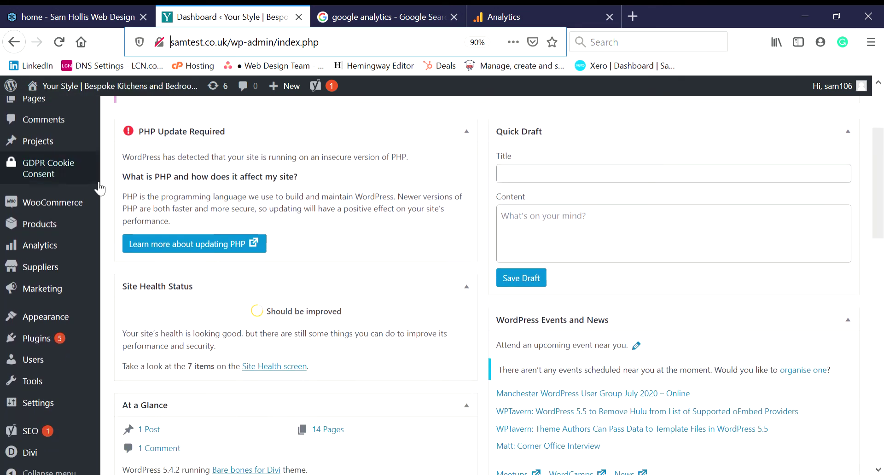
left_click(50, 340)
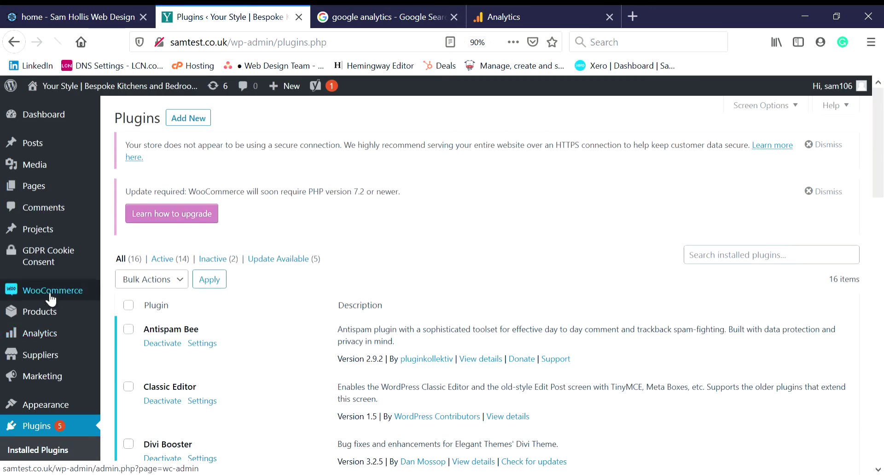
left_click(180, 121)
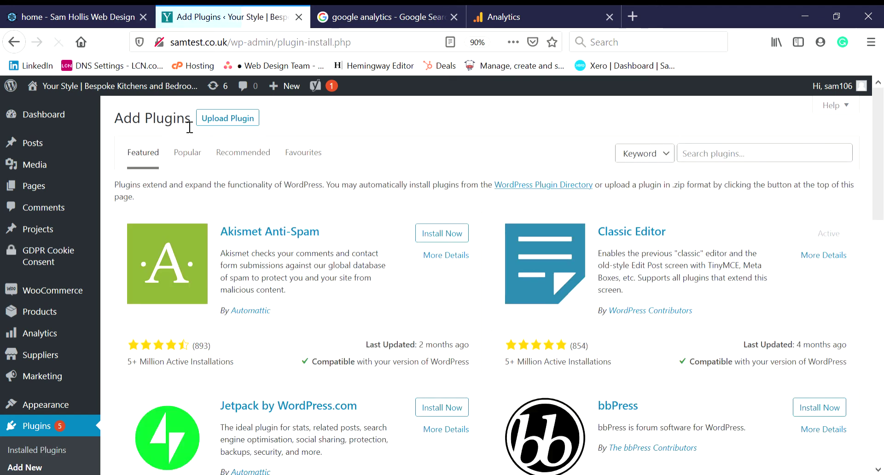
- Search the plugins for "insert header", then install and activate Insert Headers and Footers by WPBeginner
left_click(742, 159)
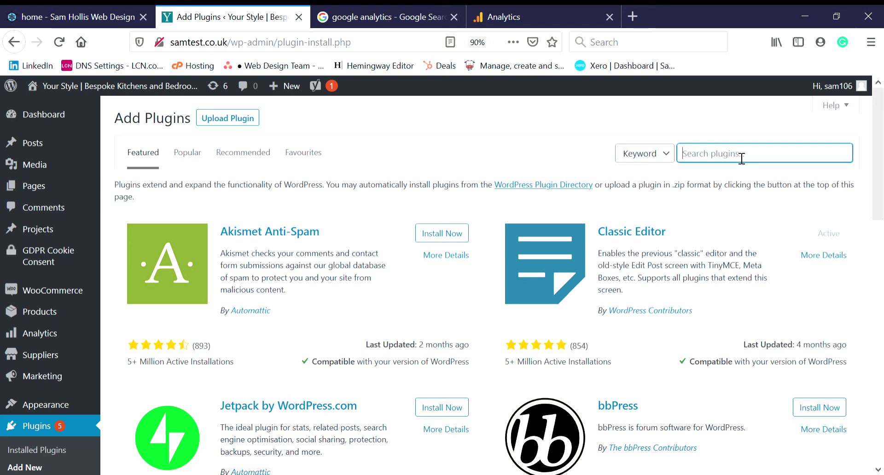
type("insert header")
key("Return")
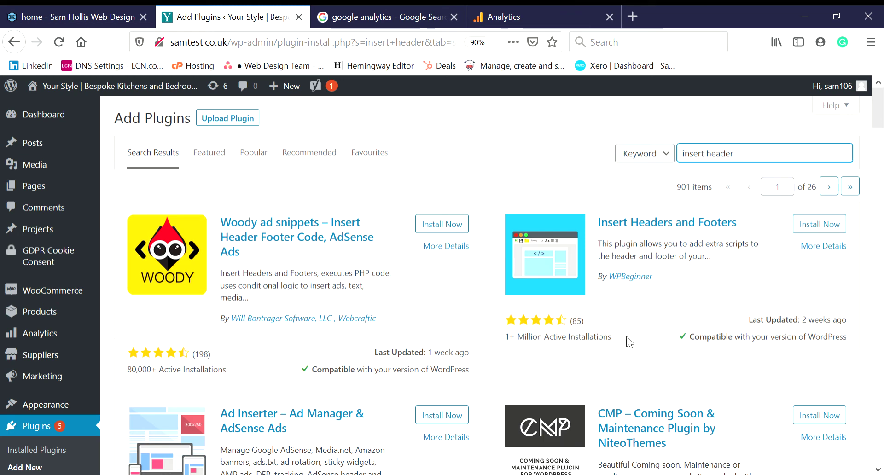
left_click(837, 229)
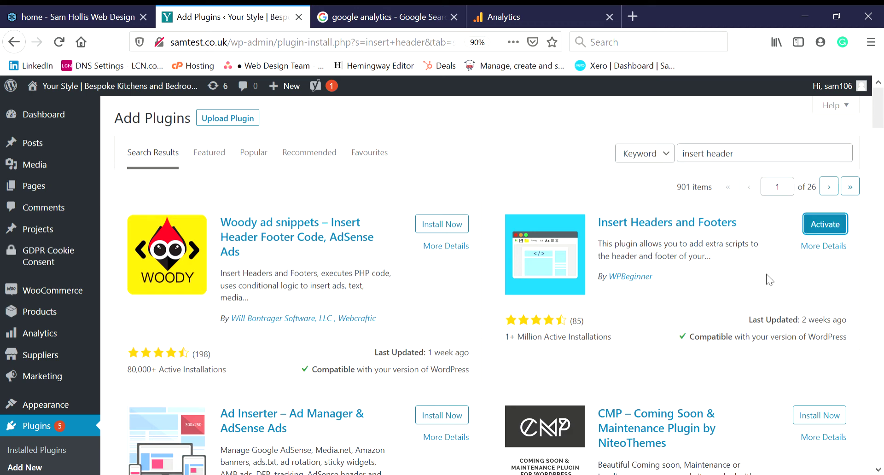
left_click(825, 231)
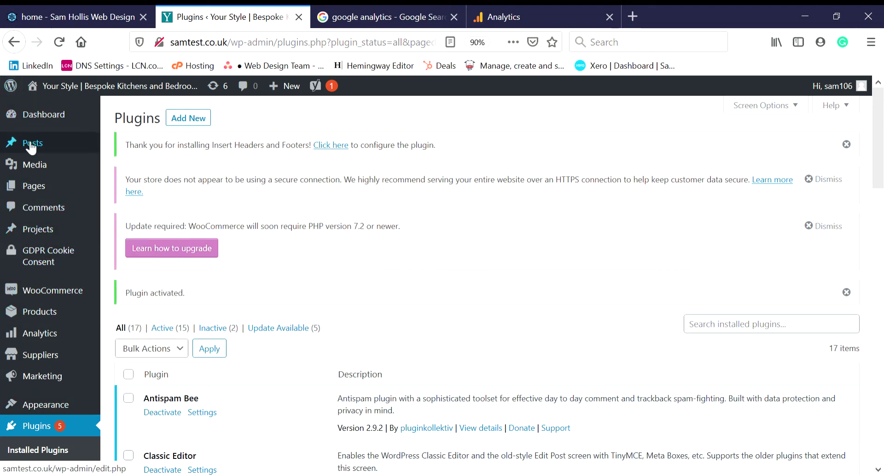
- Open the settings page of the Insert Headers and Footers plugin
scroll(62, 300, "down", 3)
scroll(62, 299, "down", 10)
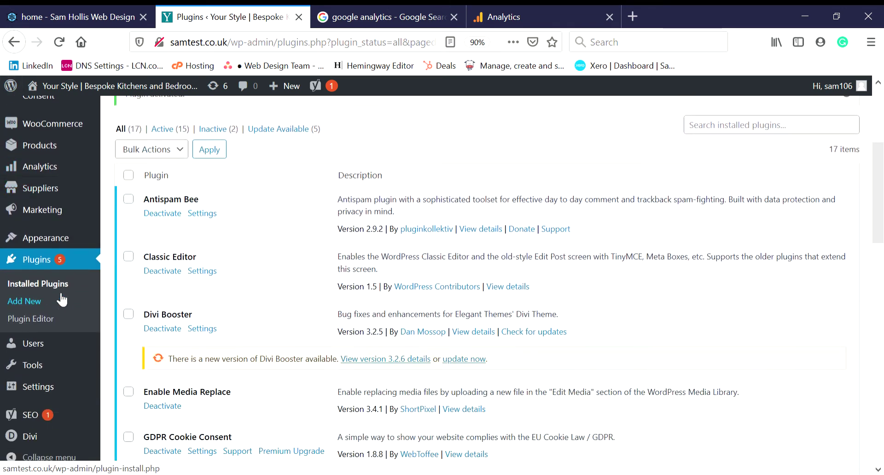
mouse_move(43, 387)
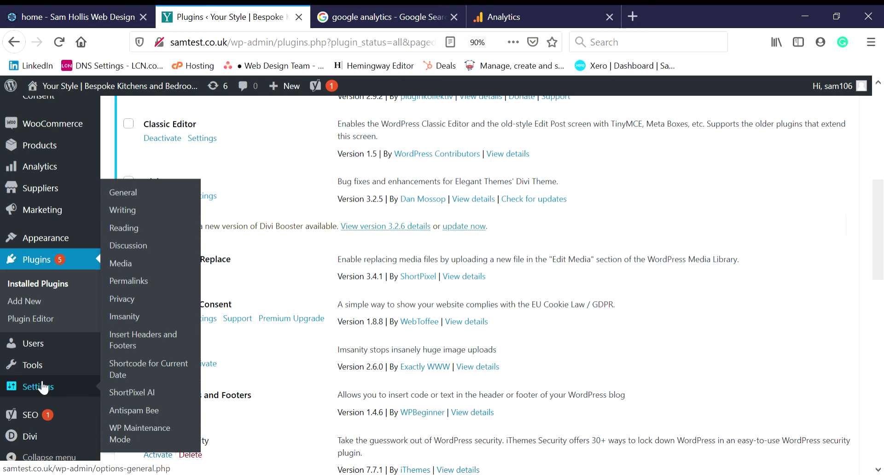
left_click(138, 340)
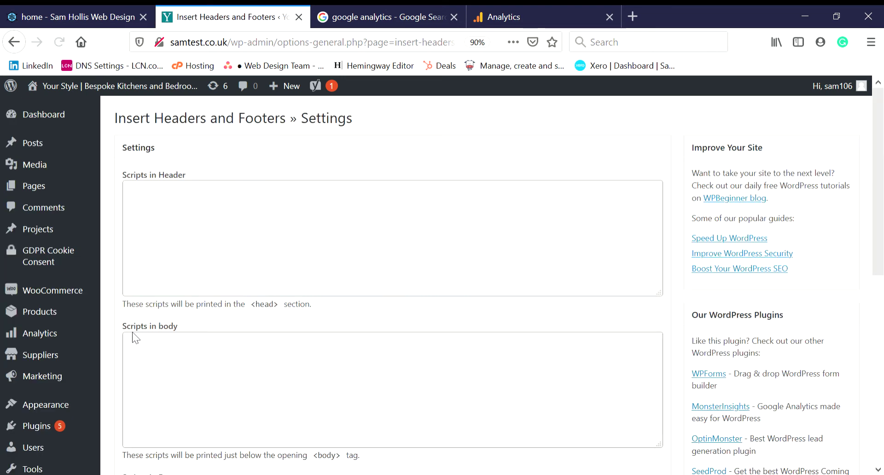
left_click(175, 243)
left_click(206, 381)
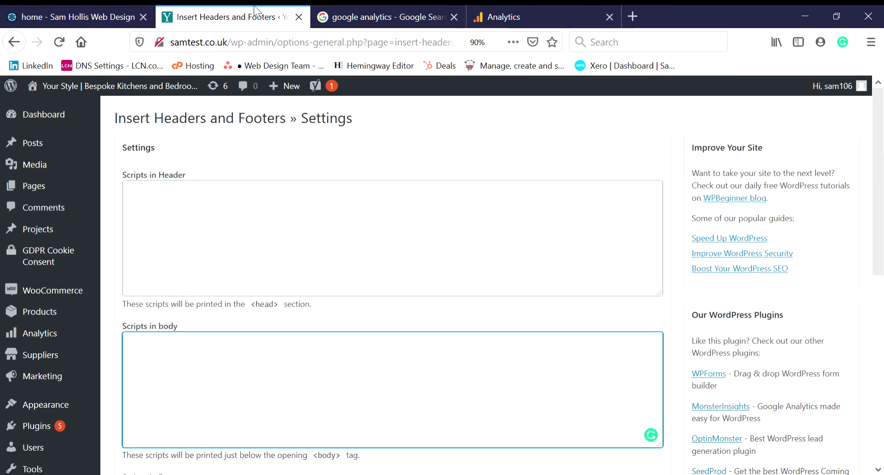
- Switch back to Google Analytics, dismiss the search tip and copy the entire Global Site Tag (gtag.js) tracking code
left_click(521, 9)
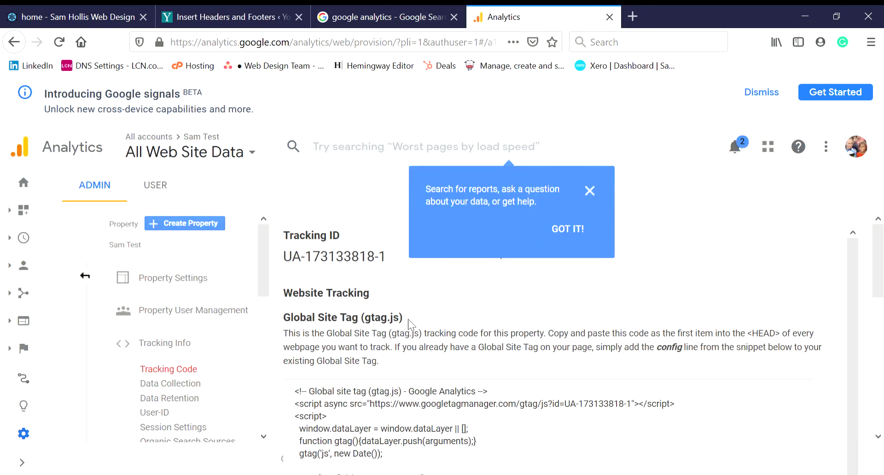
left_click(590, 191)
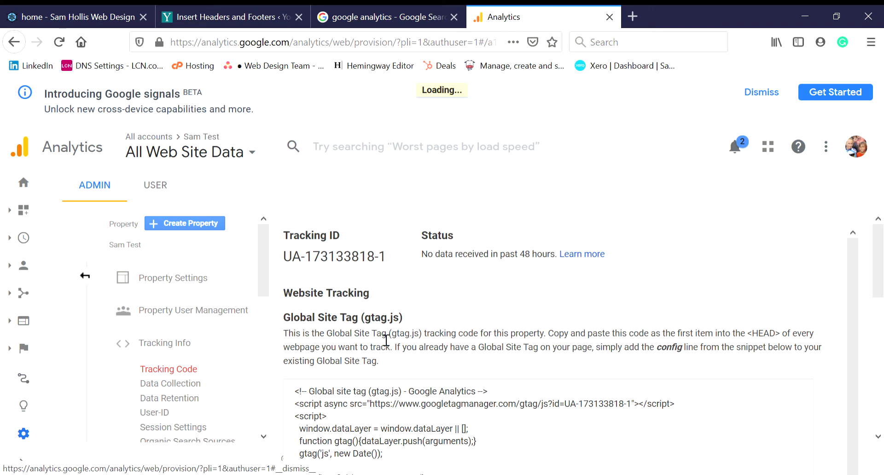
scroll(381, 328, "down", 1)
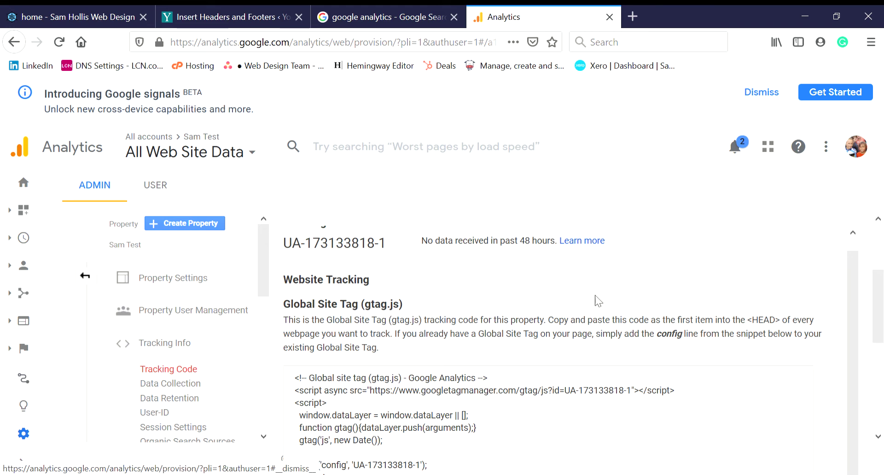
left_click_drag(883, 293, 883, 359)
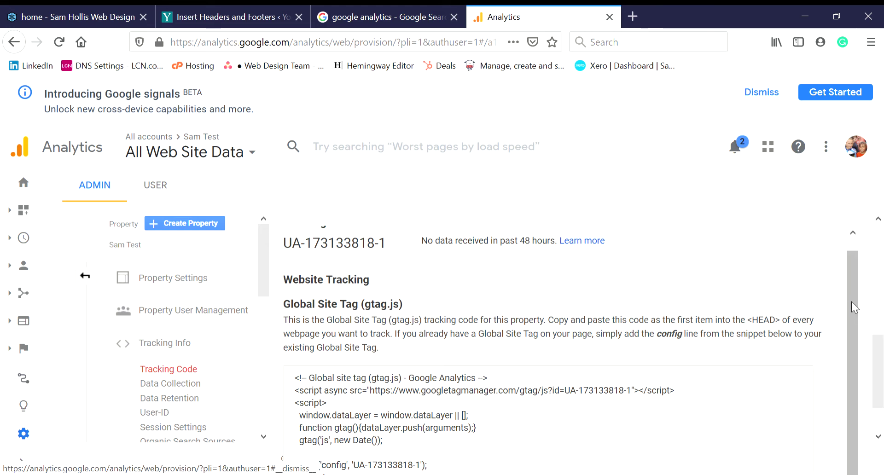
scroll(853, 322, "up", 1)
scroll(828, 391, "down", 1)
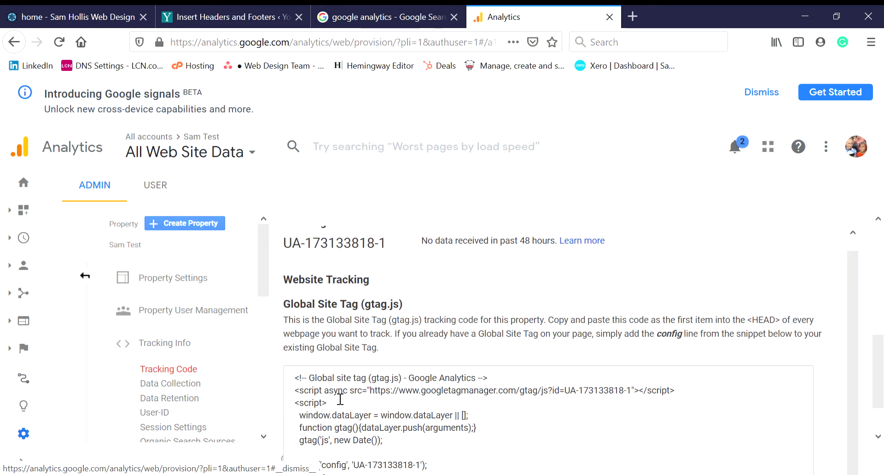
left_click_drag(297, 380, 427, 468)
key("ctrl+c")
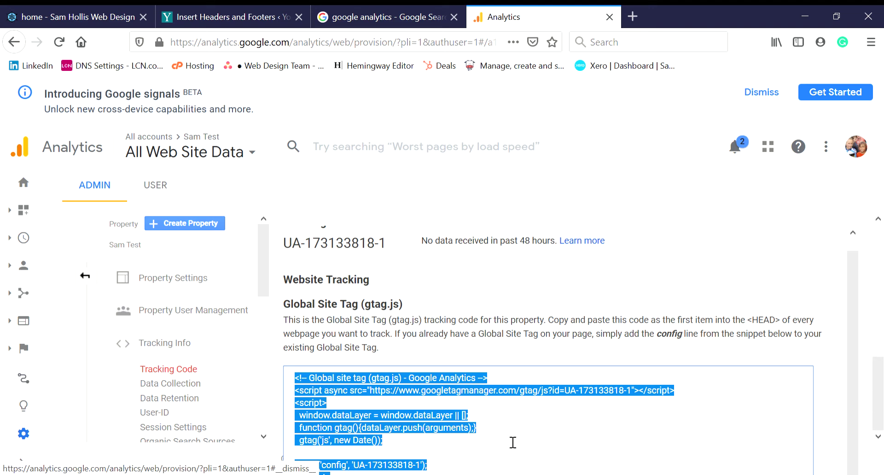
- Paste the copied Global Site Tag code into Scripts in Header on the WordPress plugin page and check the full snippet
left_click(263, 16)
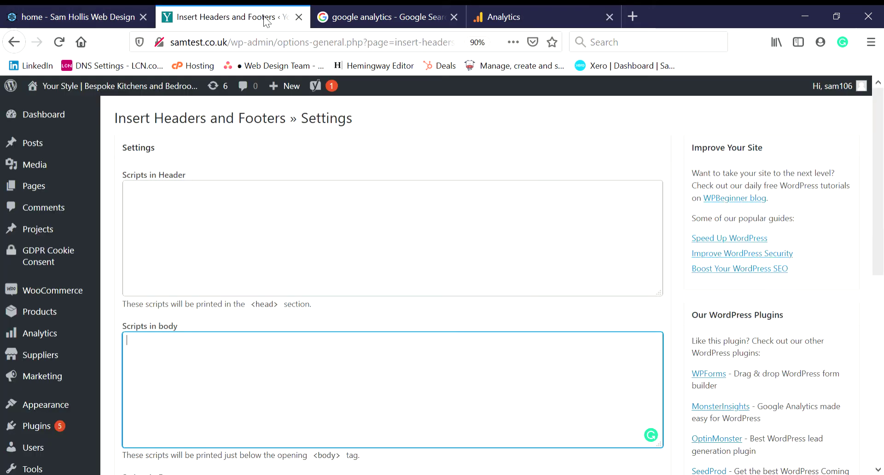
left_click(277, 209)
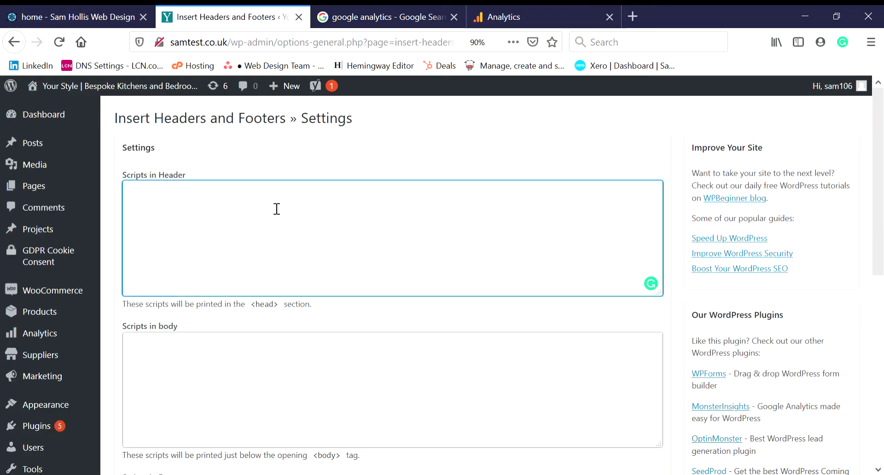
key("ctrl+v")
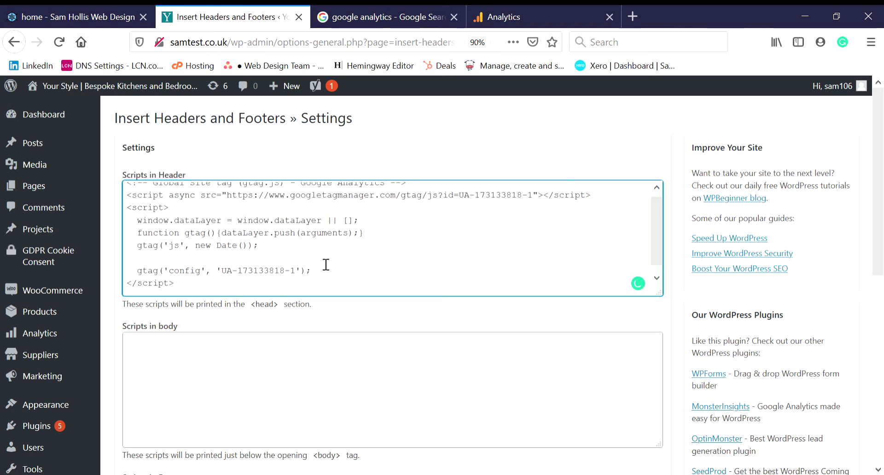
scroll(326, 264, "up", 1)
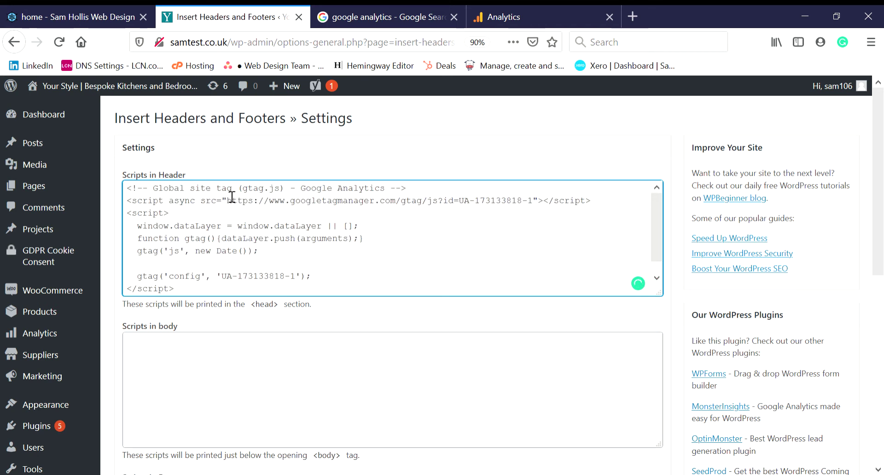
scroll(185, 227, "down", 1)
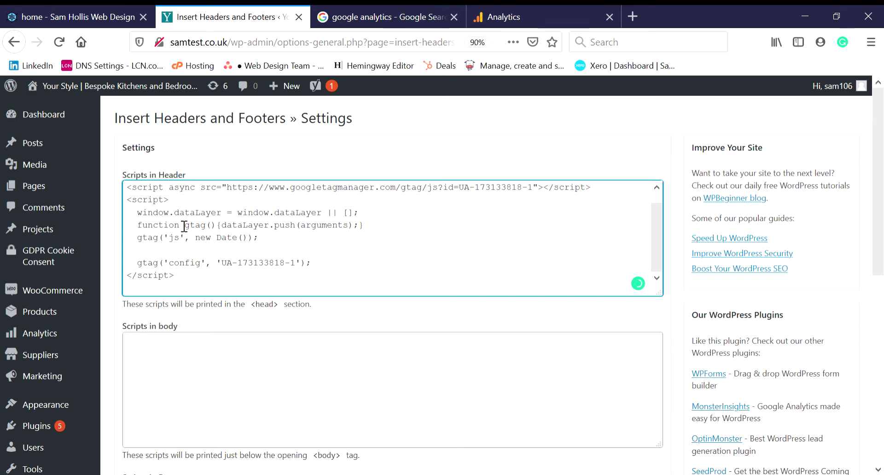
- Save the Insert Headers and Footers settings with the tracking code in Scripts in Header
scroll(251, 341, "down", 3)
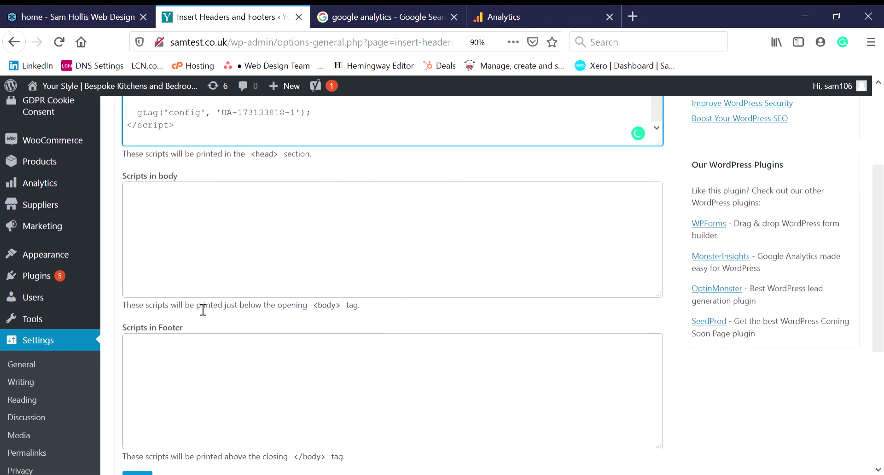
scroll(203, 310, "down", 4)
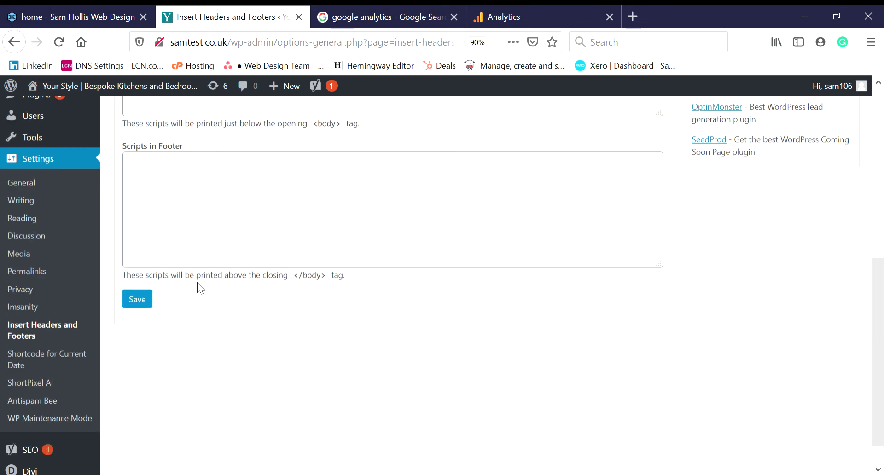
left_click(139, 300)
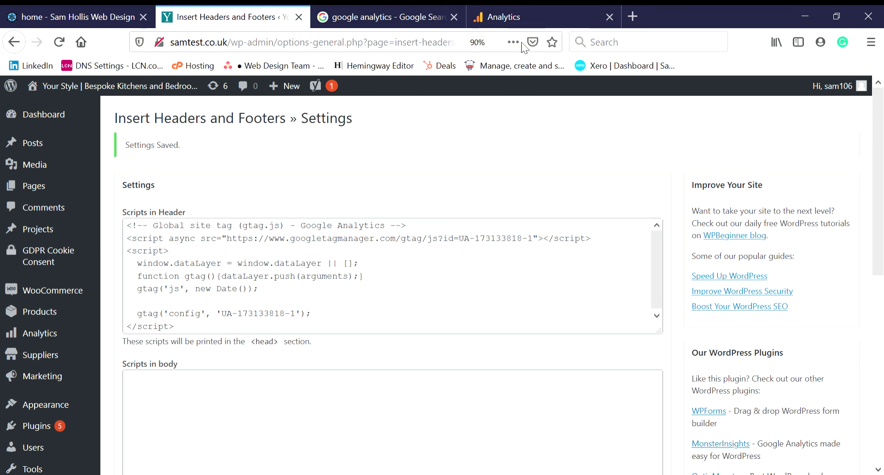
- Switch to Google Analytics and open the Home overview for All Web Site Data
left_click(534, 10)
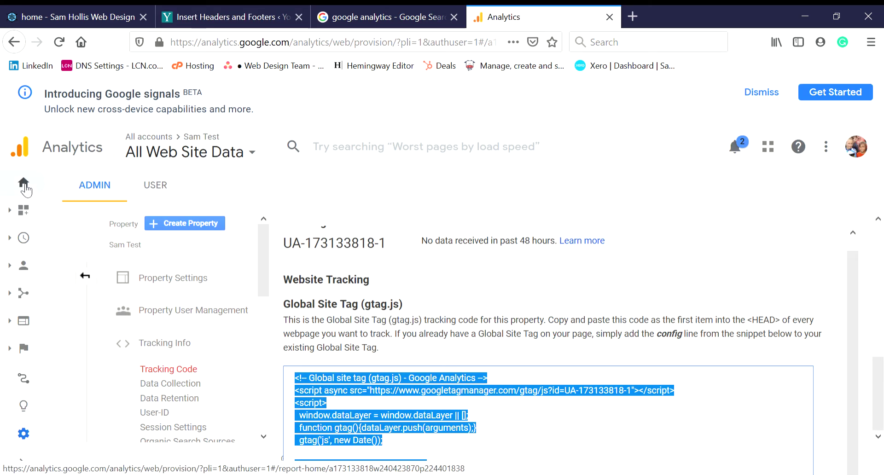
left_click(27, 189)
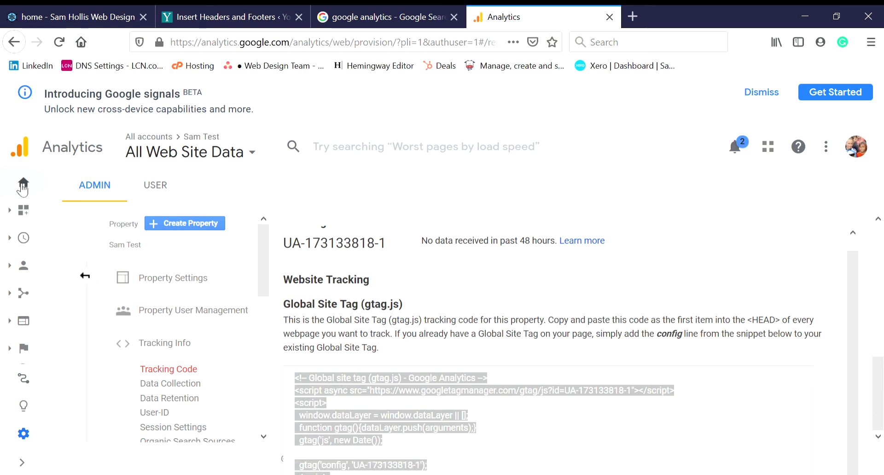
left_click(22, 186)
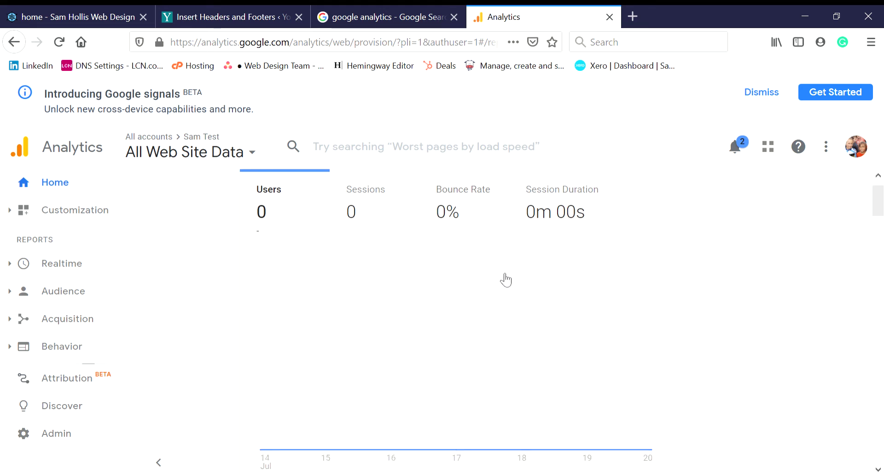
scroll(504, 279, "down", 5)
scroll(503, 279, "up", 5)
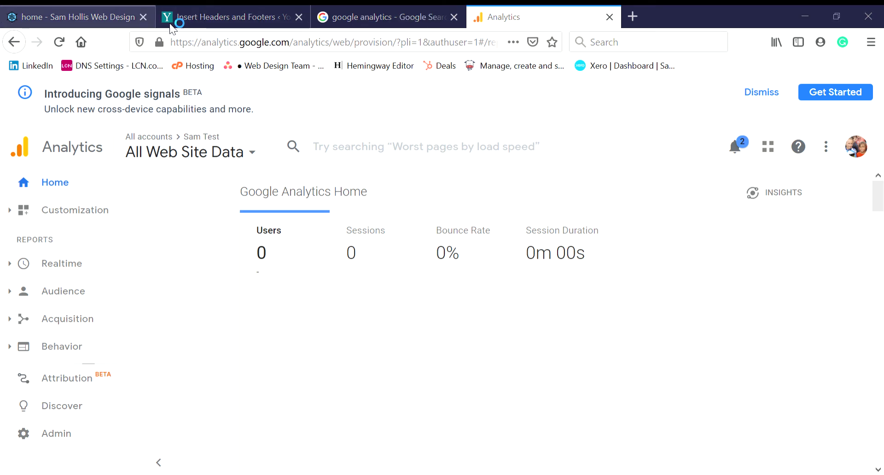
- Return to the WordPress settings page, select the samtest.co.uk domain in its web address and minimise the browser window
left_click(205, 15)
left_click_drag(228, 42, 169, 42)
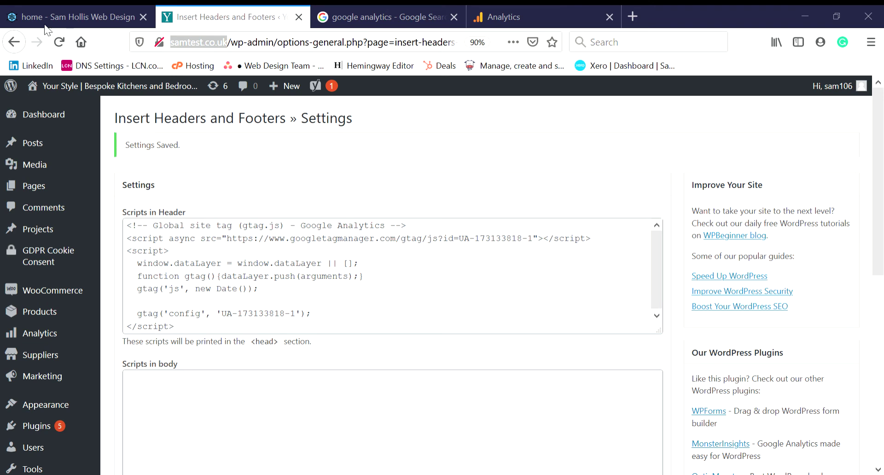
left_click(810, 7)
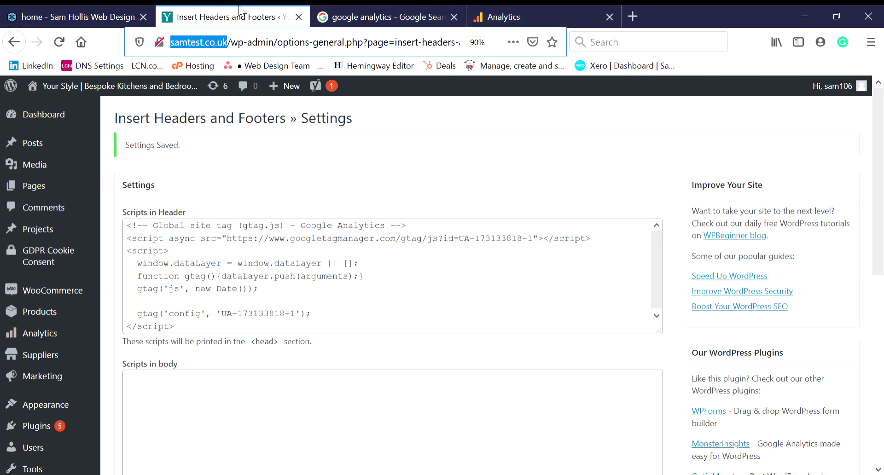
- In Google Analytics Home, examine the Active Users right now card, including page views per minute and top active pages
left_click(504, 16)
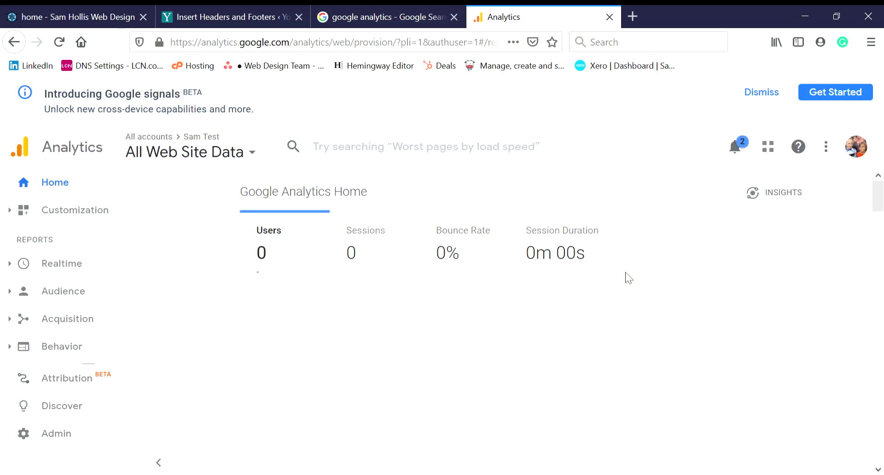
scroll(588, 272, "down", 5)
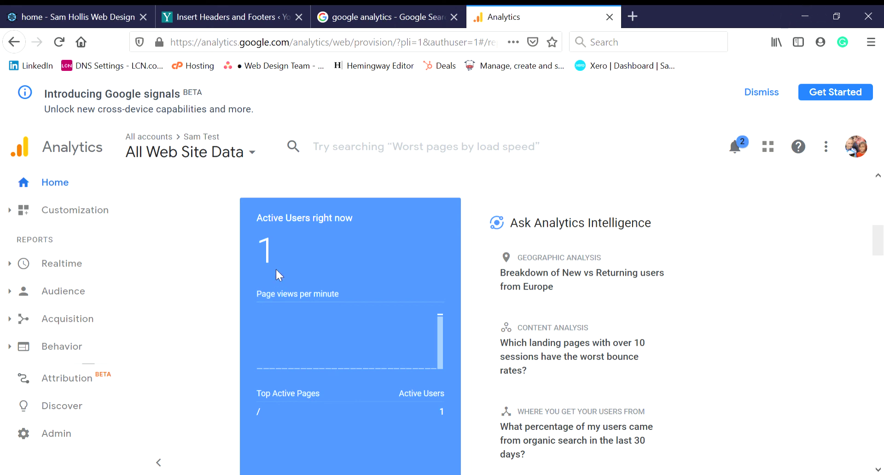
scroll(355, 317, "down", 2)
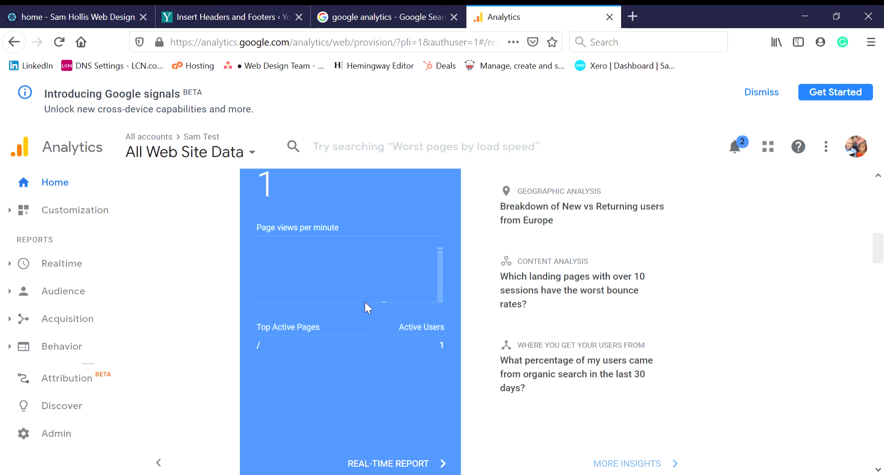
scroll(362, 304, "up", 2)
scroll(460, 325, "down", 2)
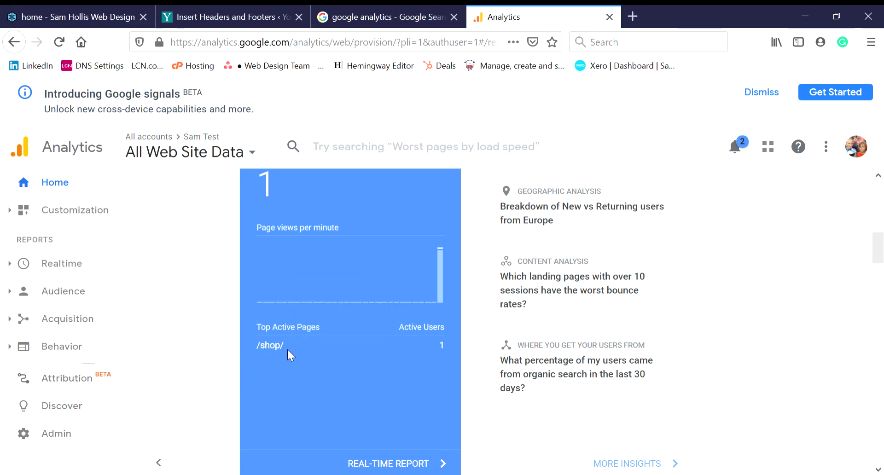
scroll(298, 343, "up", 3)
scroll(328, 351, "down", 2)
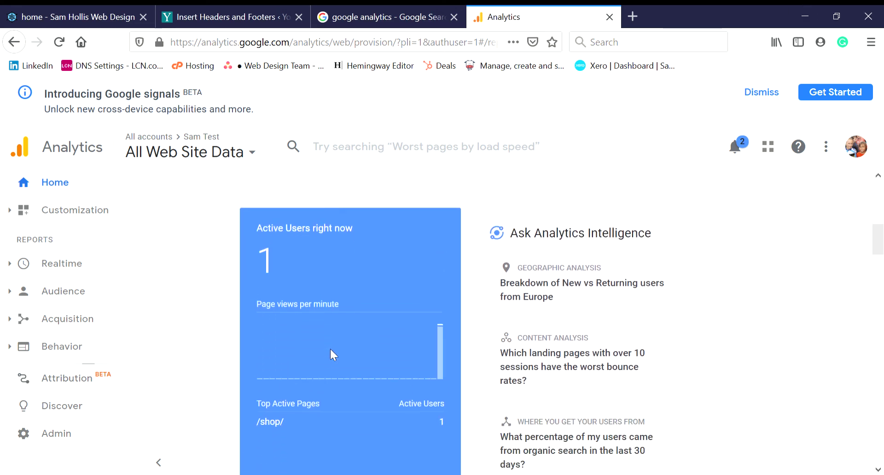
mouse_move(335, 345)
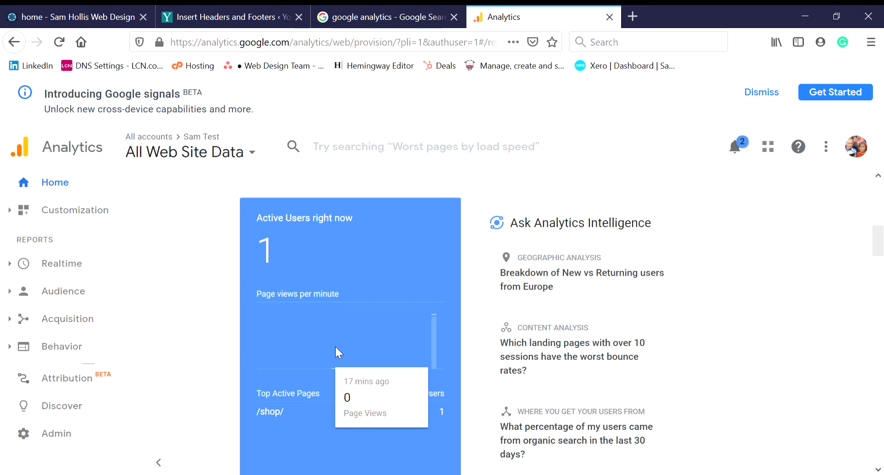
left_click(225, 5)
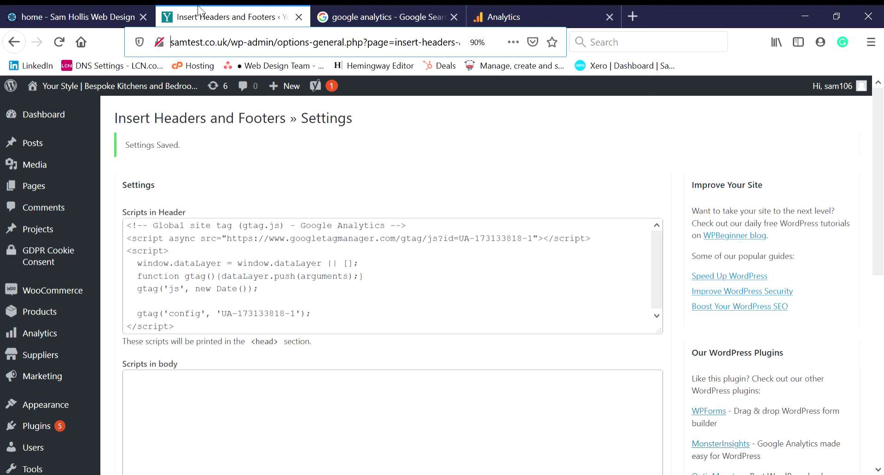
left_click(515, 10)
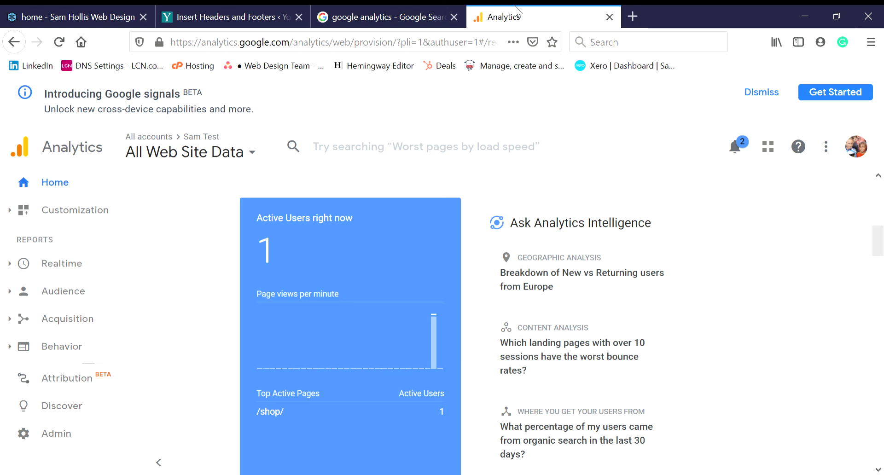